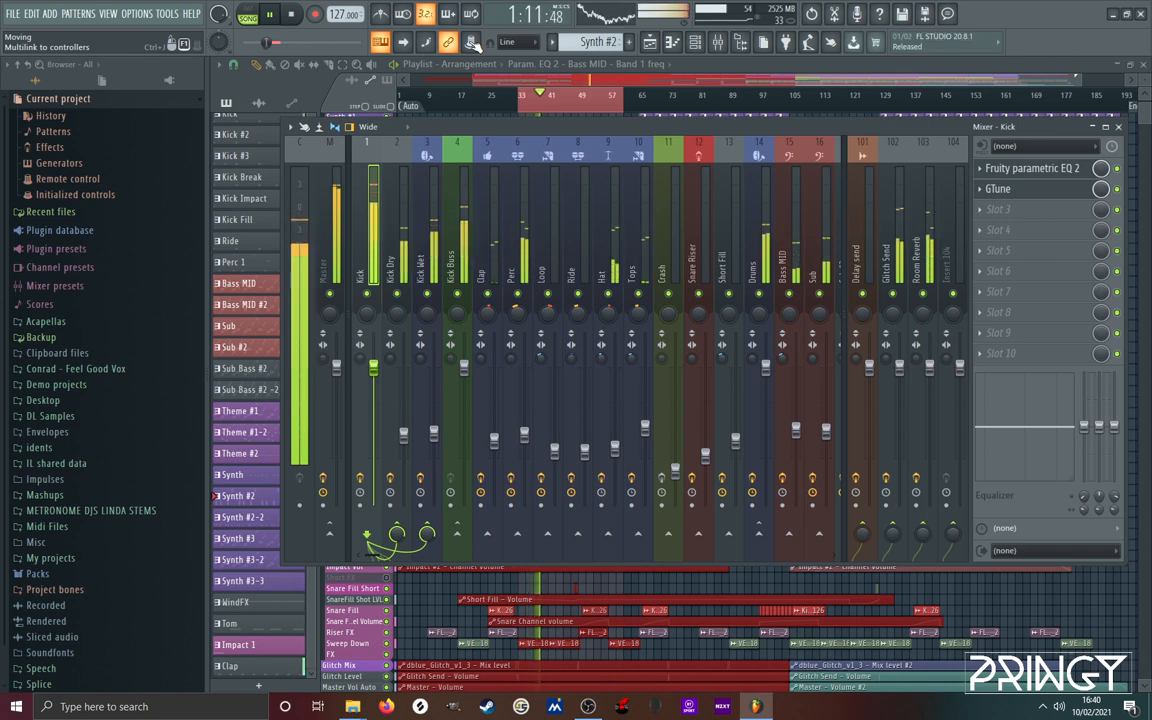
key("F6")
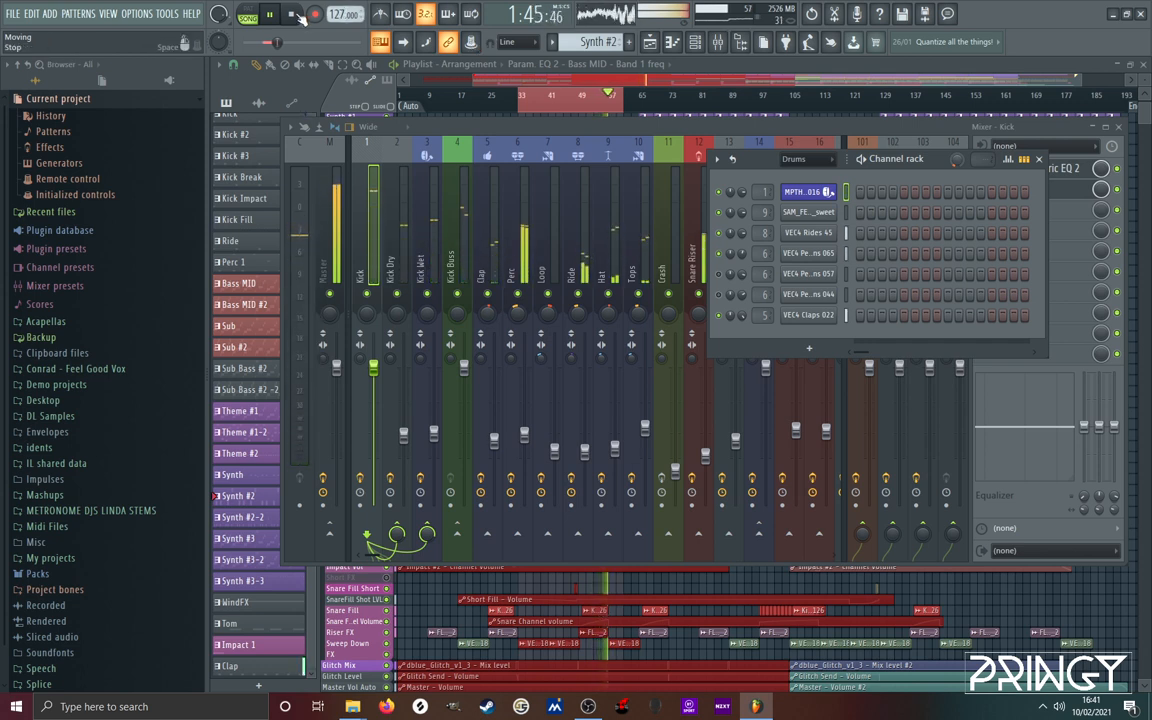
left_click(517, 130)
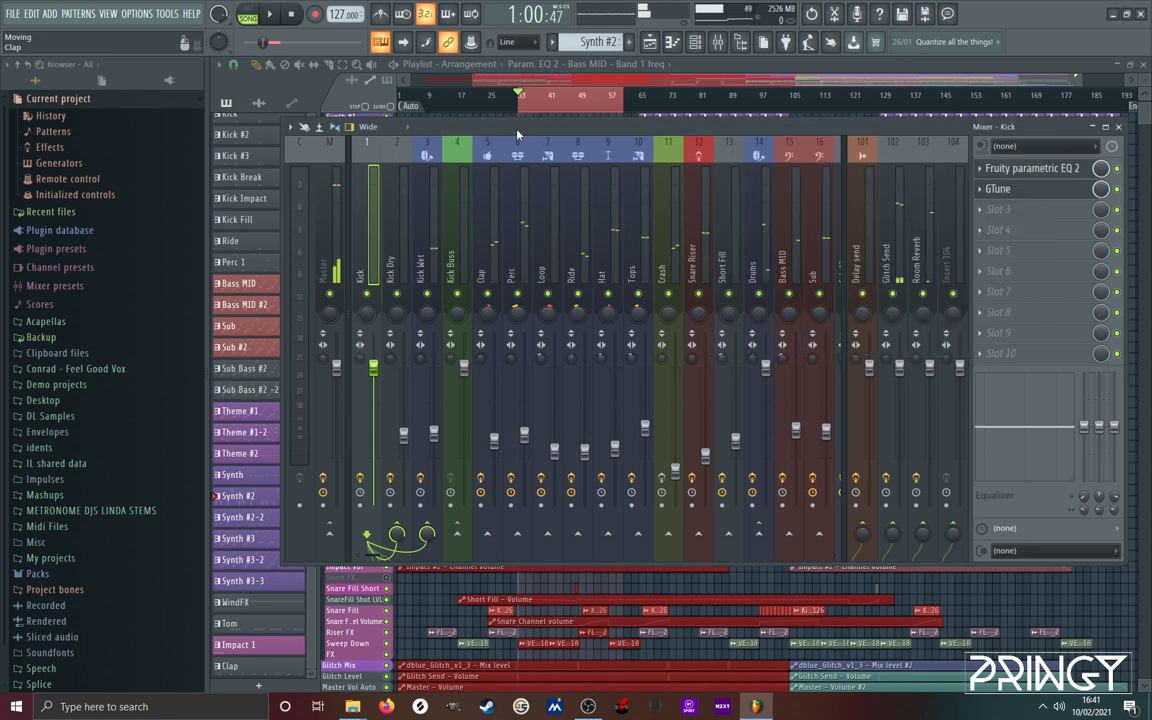
key("F9")
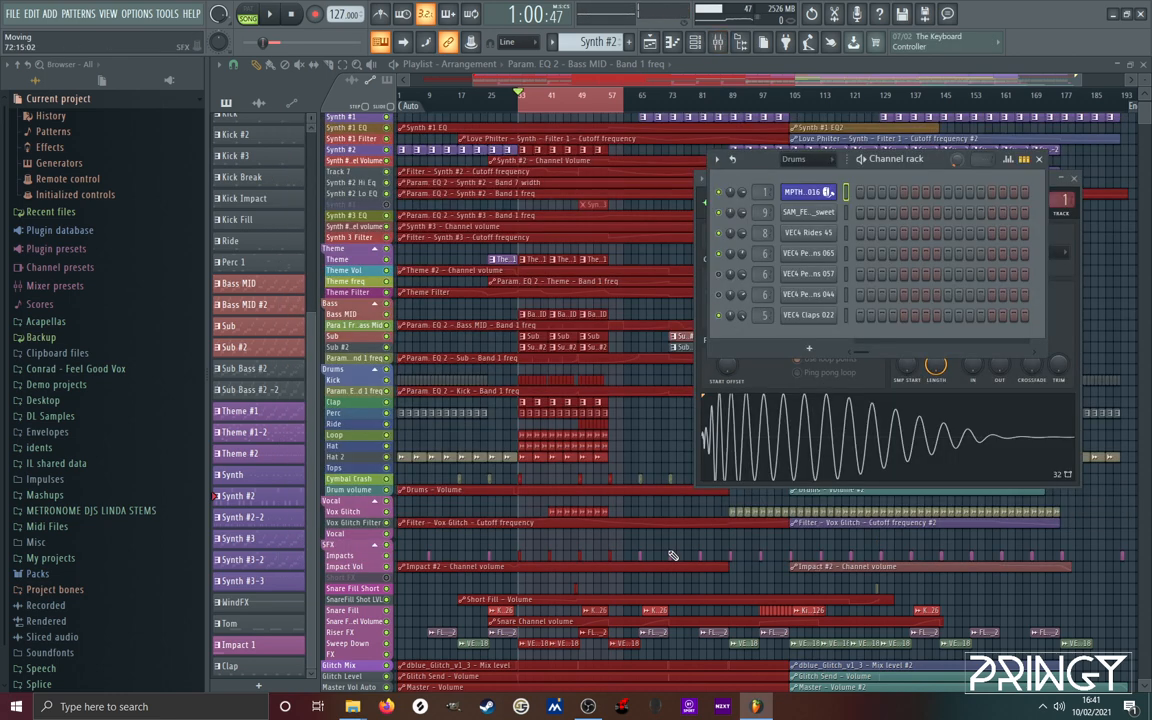
key("F9")
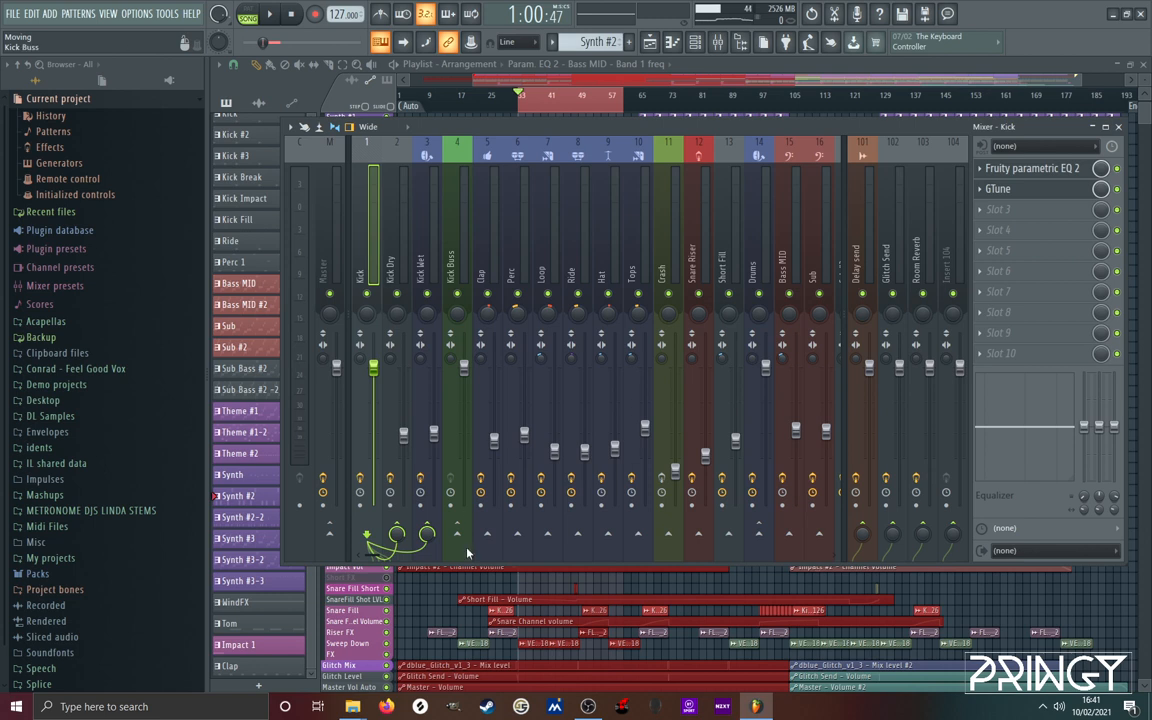
Inspect the effects and send routing of the Kick Dry, Kick Wet and Kick Buss mixer tracks
left_click(395, 258)
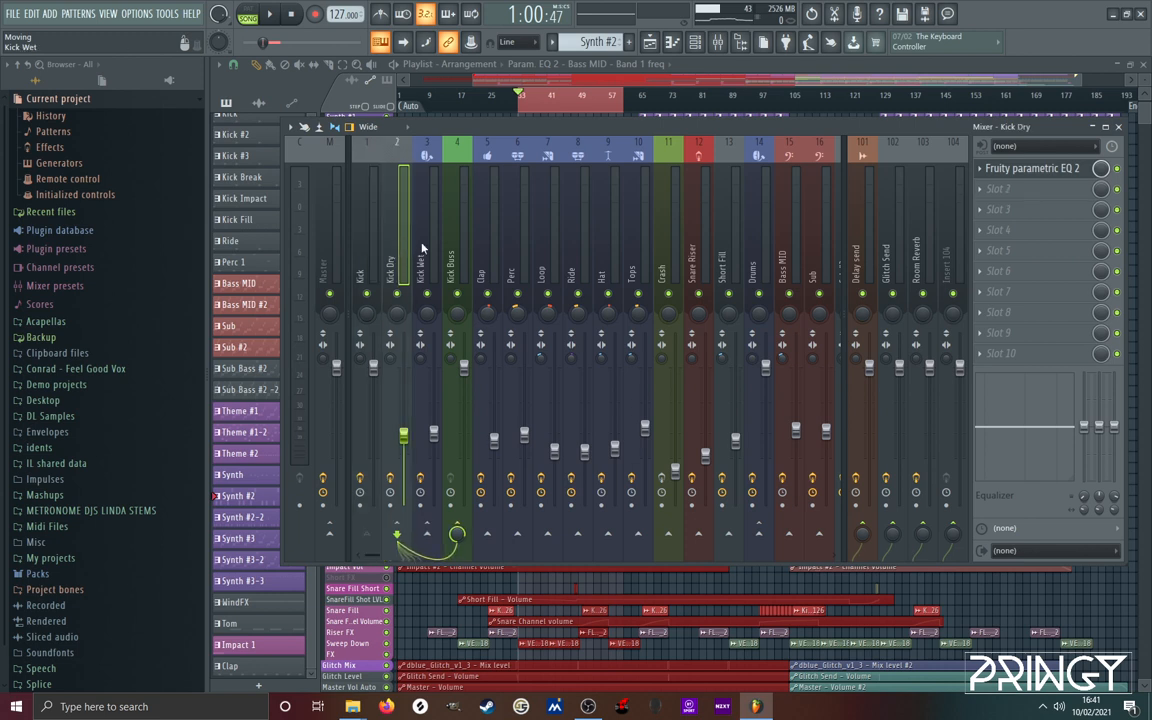
left_click(421, 250)
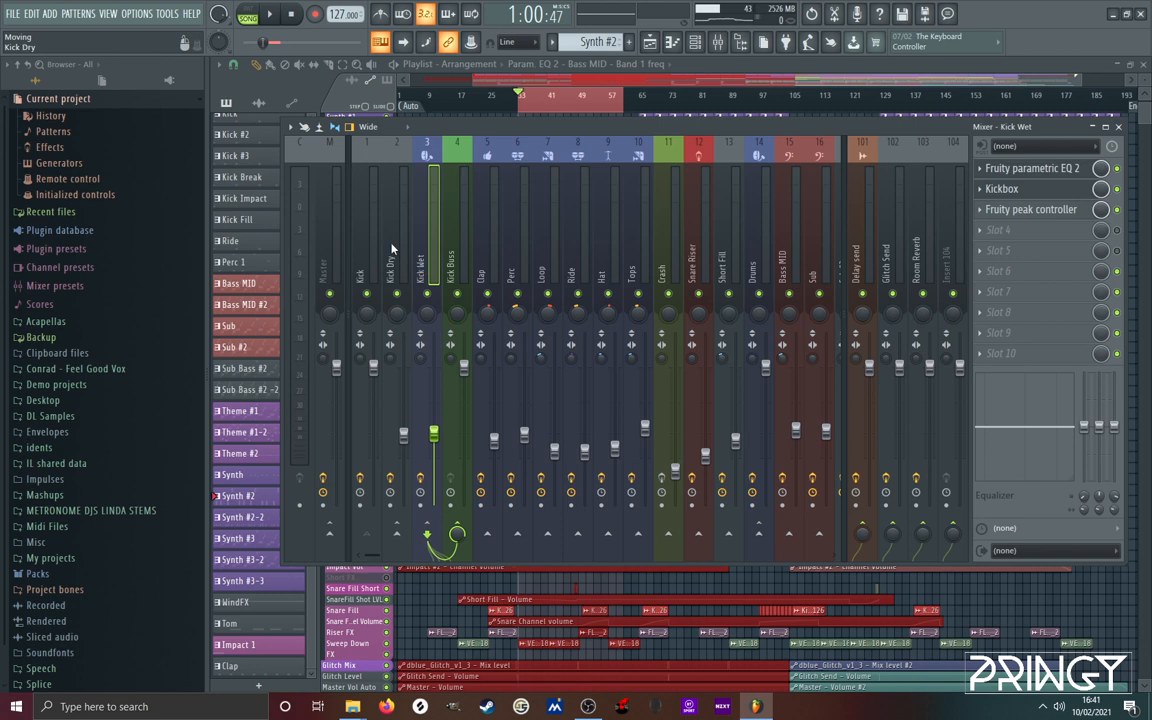
left_click(449, 252)
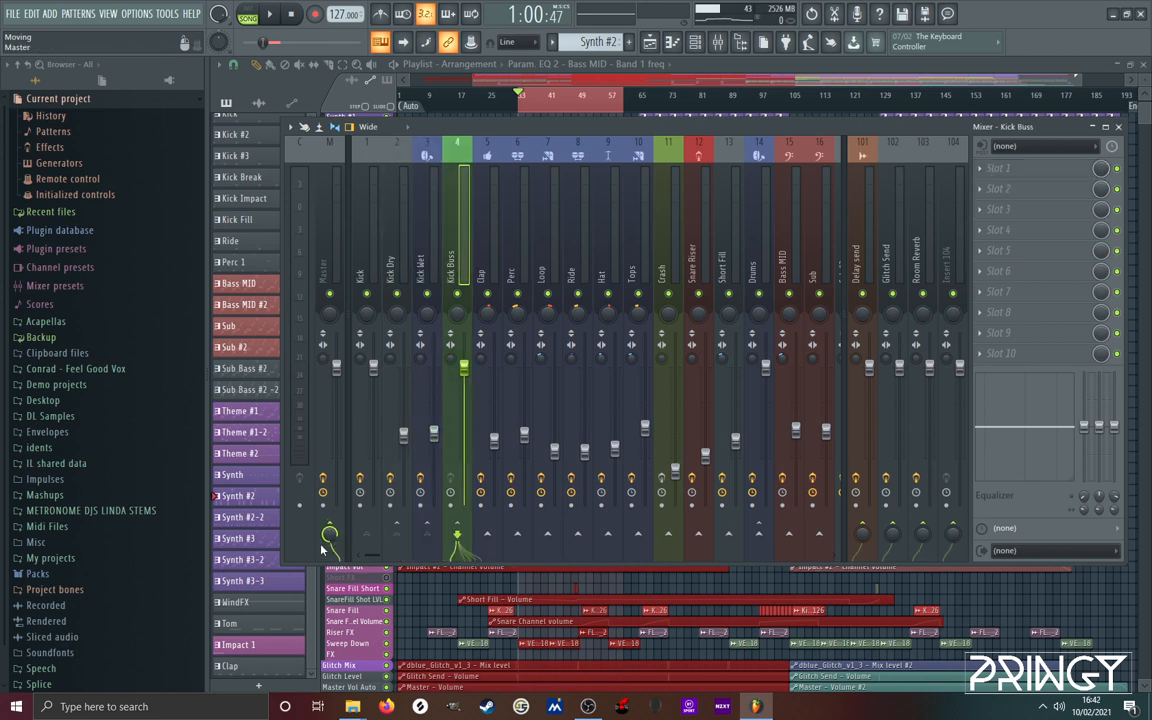
Disable the Kick track's sends to Kick Dry and Kick Wet, and route it straight to the Master
left_click(364, 235)
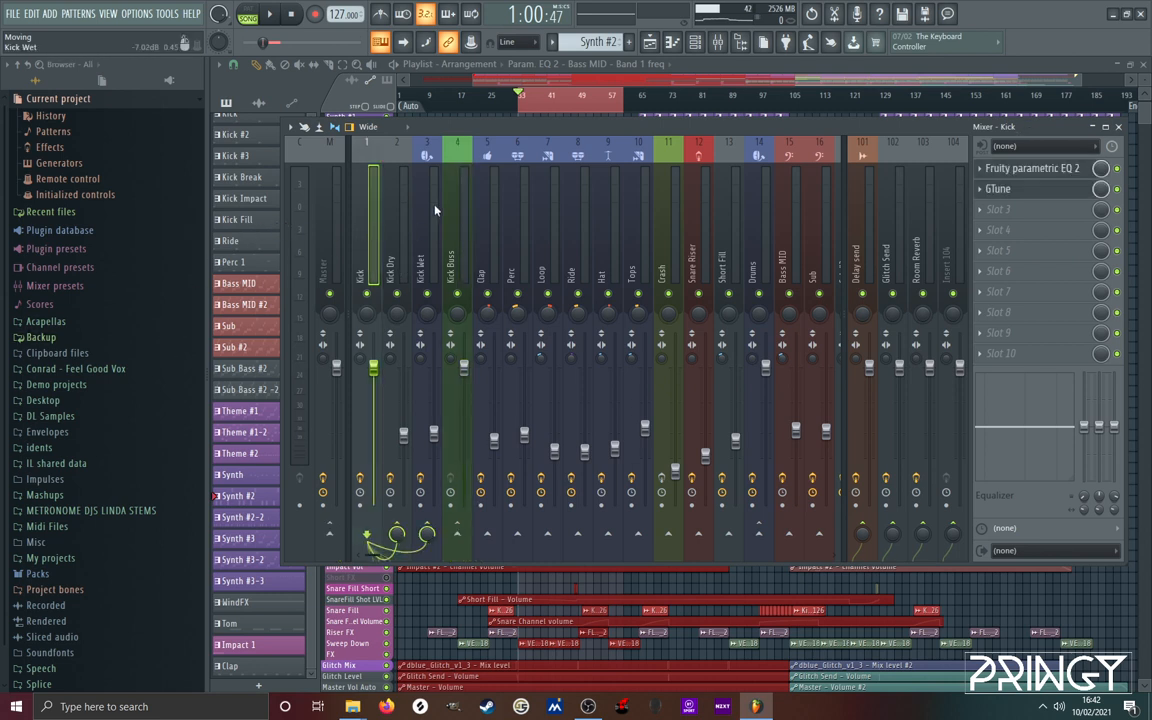
left_click(397, 532)
left_click(433, 531)
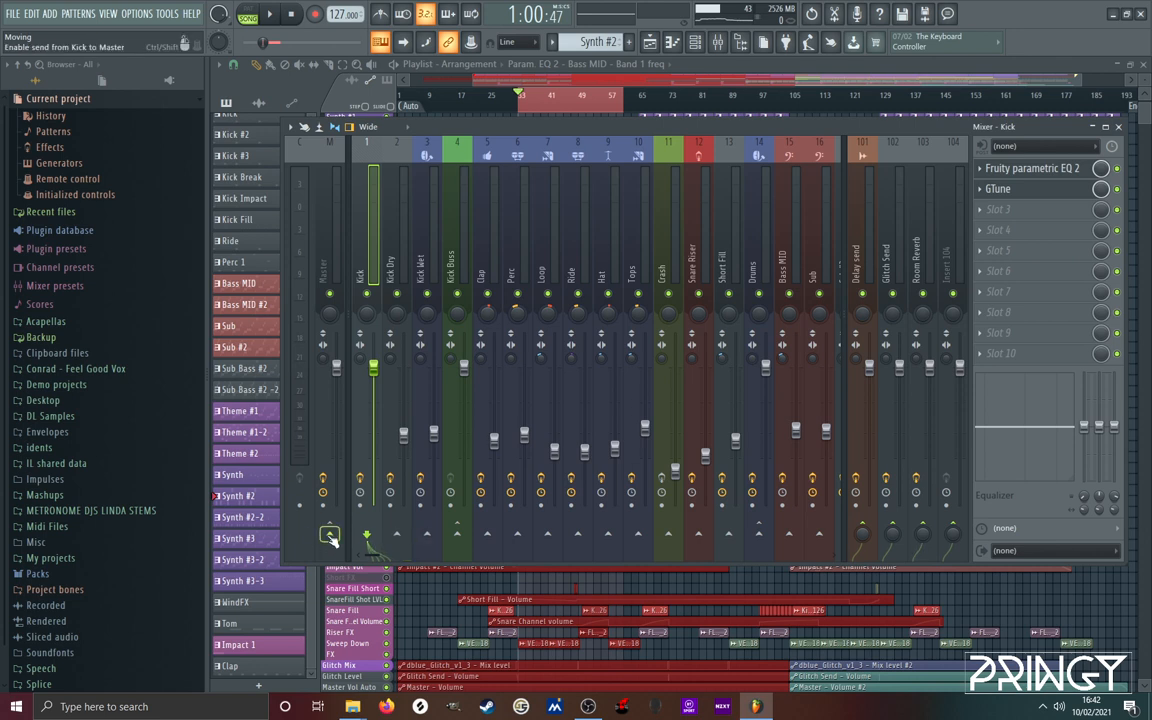
left_click(330, 535)
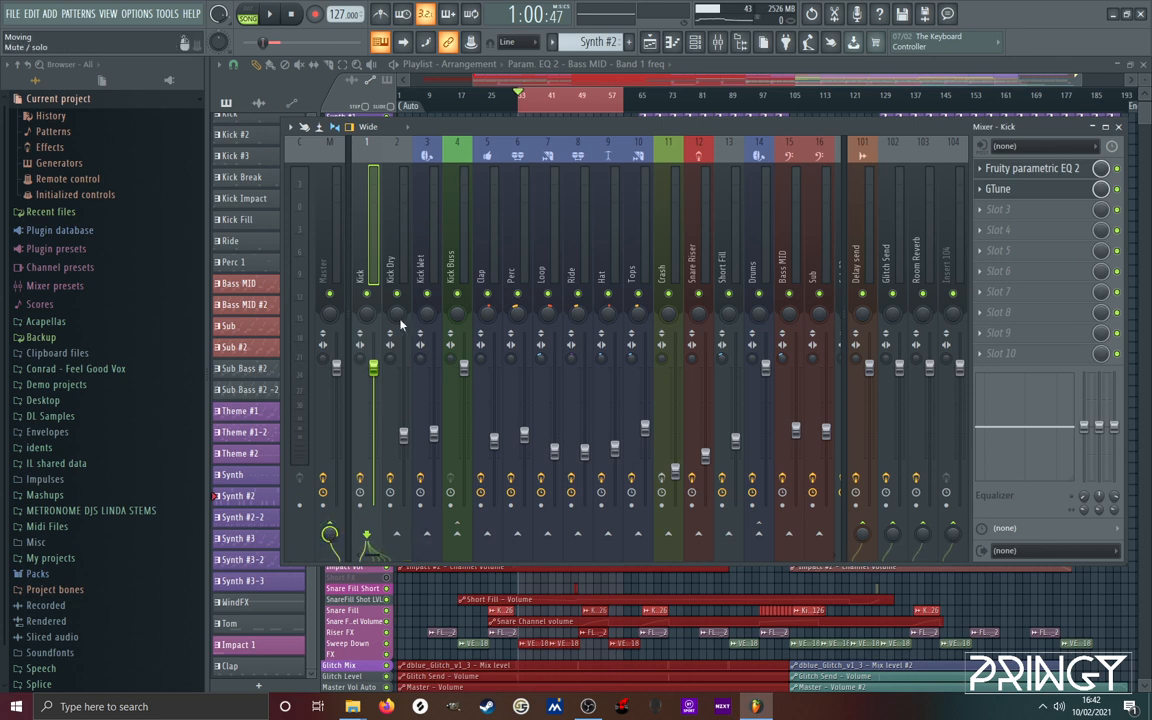
Lower the Kick track's volume to about 82% (-4.1 dB) while playing the song section
left_click_drag(373, 368, 373, 396)
key("space")
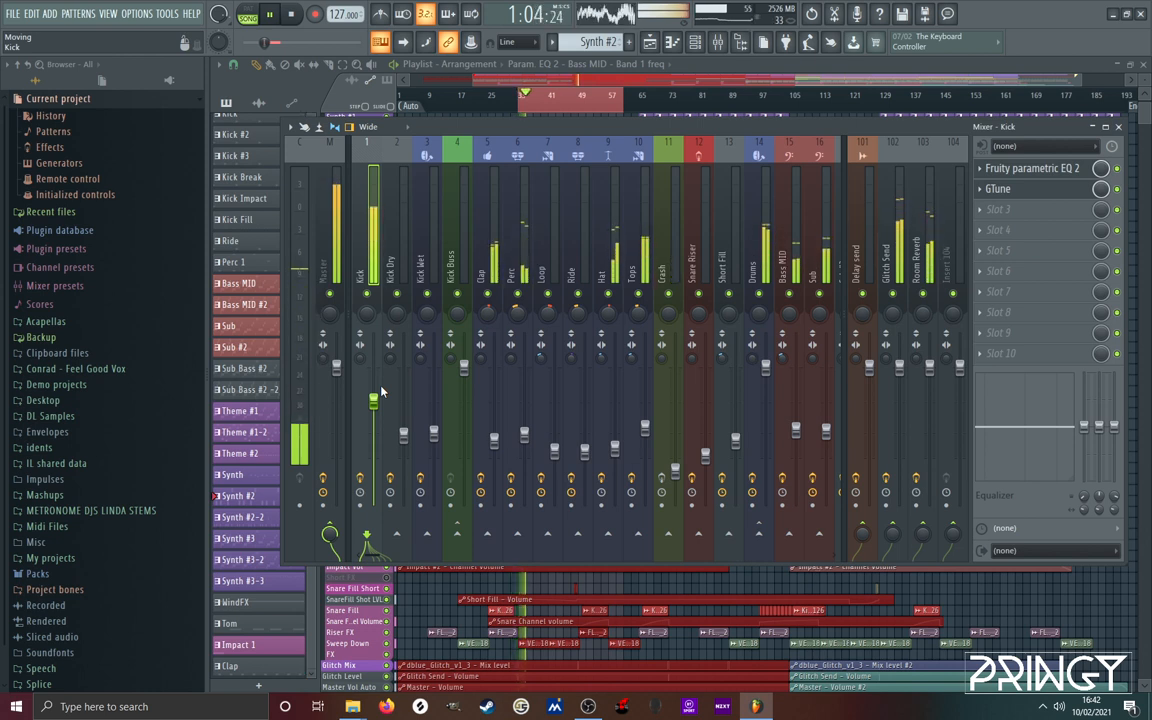
scroll(380, 390, "up", 3)
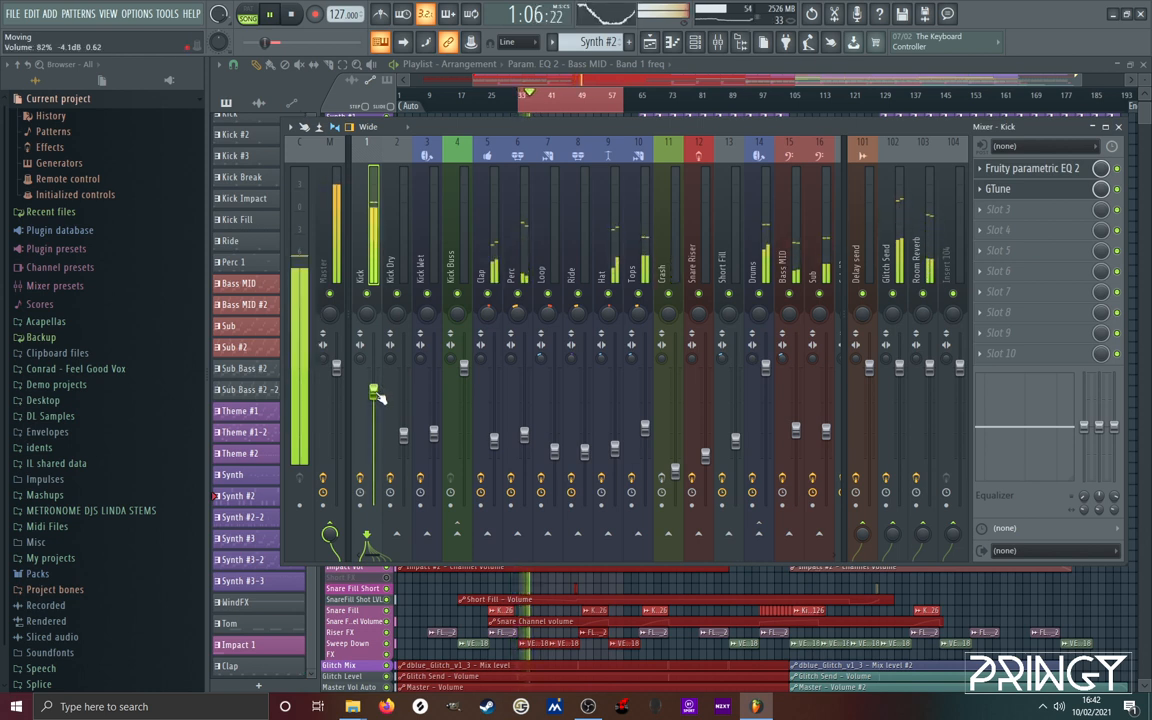
Delete the GTune effect from the Kick track's second effect slot
left_click(980, 189)
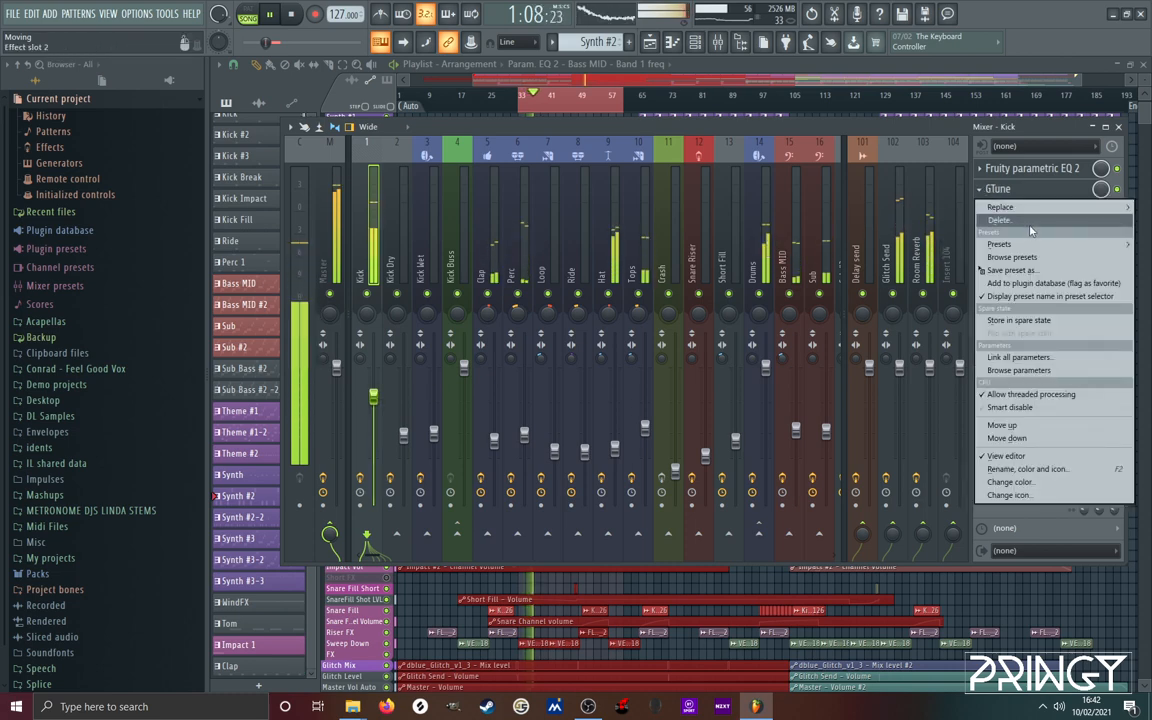
left_click(1030, 222)
left_click(640, 400)
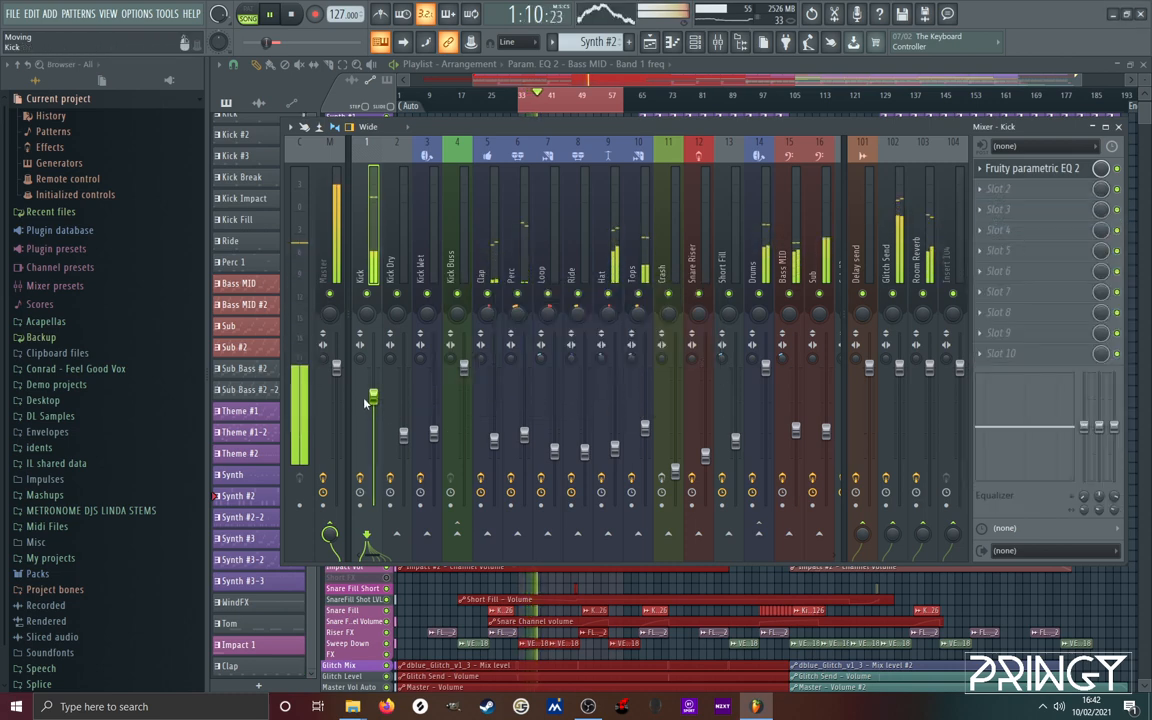
Adjust the Kick track's volume to about 77% (-5.4 dB) by ear and stop playback
mouse_move(366, 402)
left_mouse_down()
mouse_move(377, 428)
mouse_move(379, 404)
left_mouse_up()
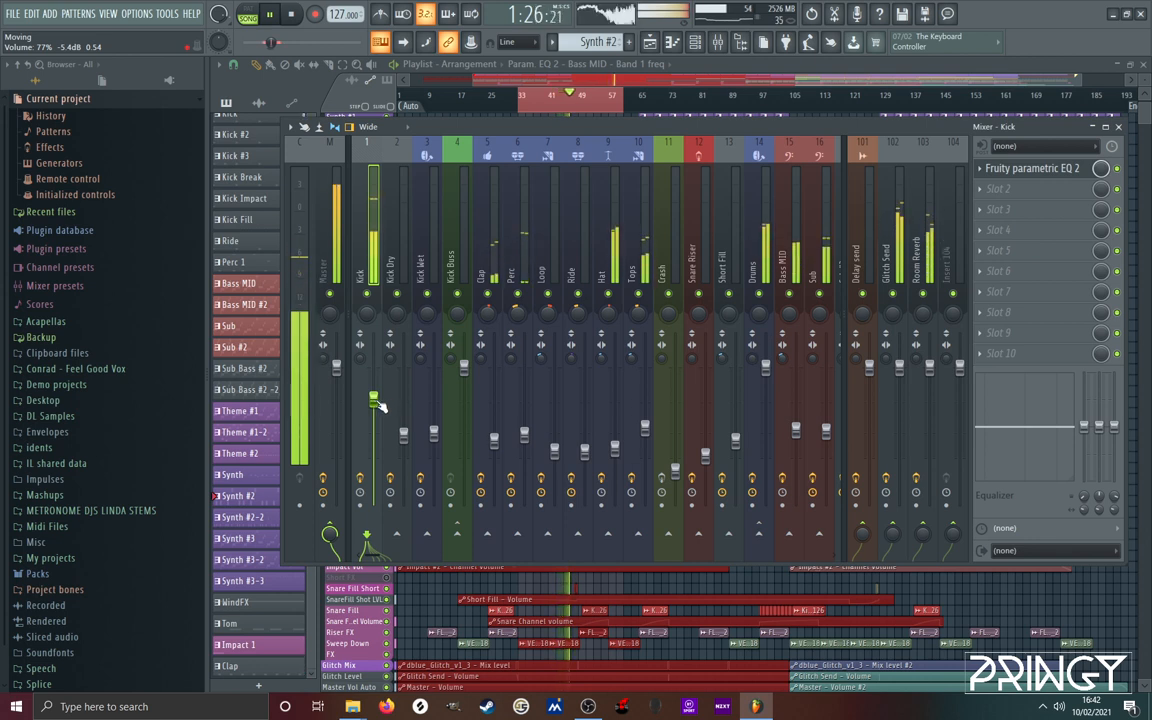
key("space")
key("space")
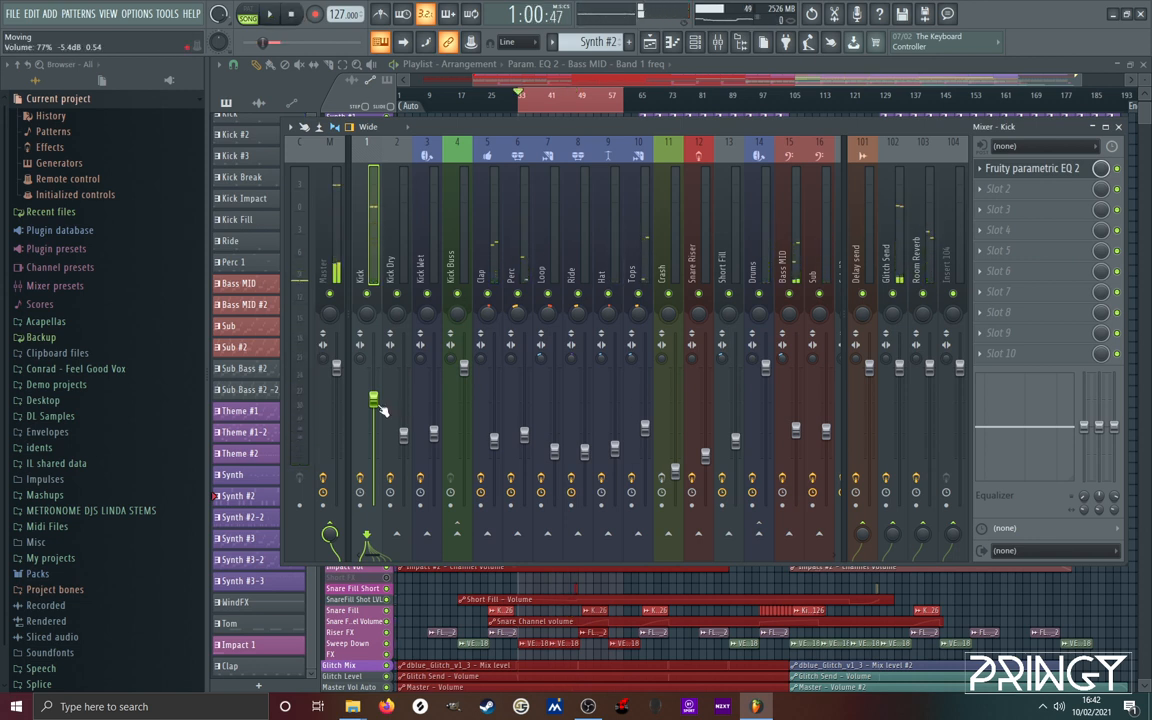
Reset the Kick track's volume and restore its send to Kick Dry in place of the Master
mouse_move(378, 405)
left_mouse_down()
mouse_move(378, 383)
mouse_move(373, 418)
left_mouse_up()
right_click(378, 420)
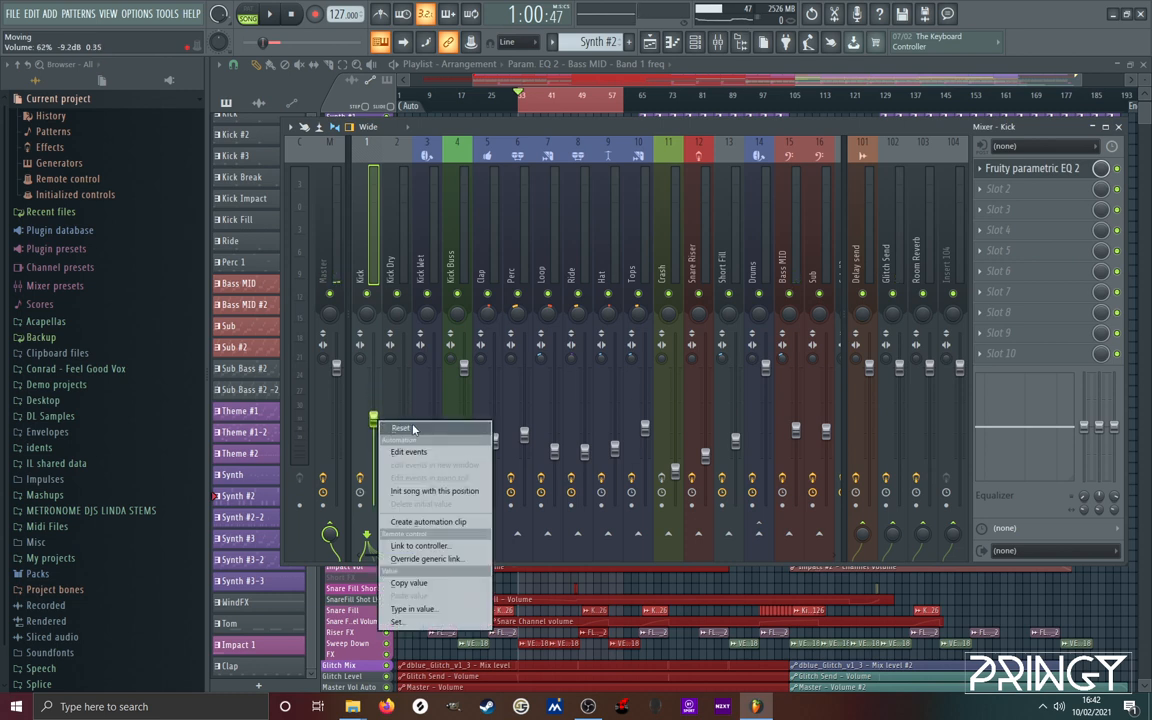
left_click(415, 430)
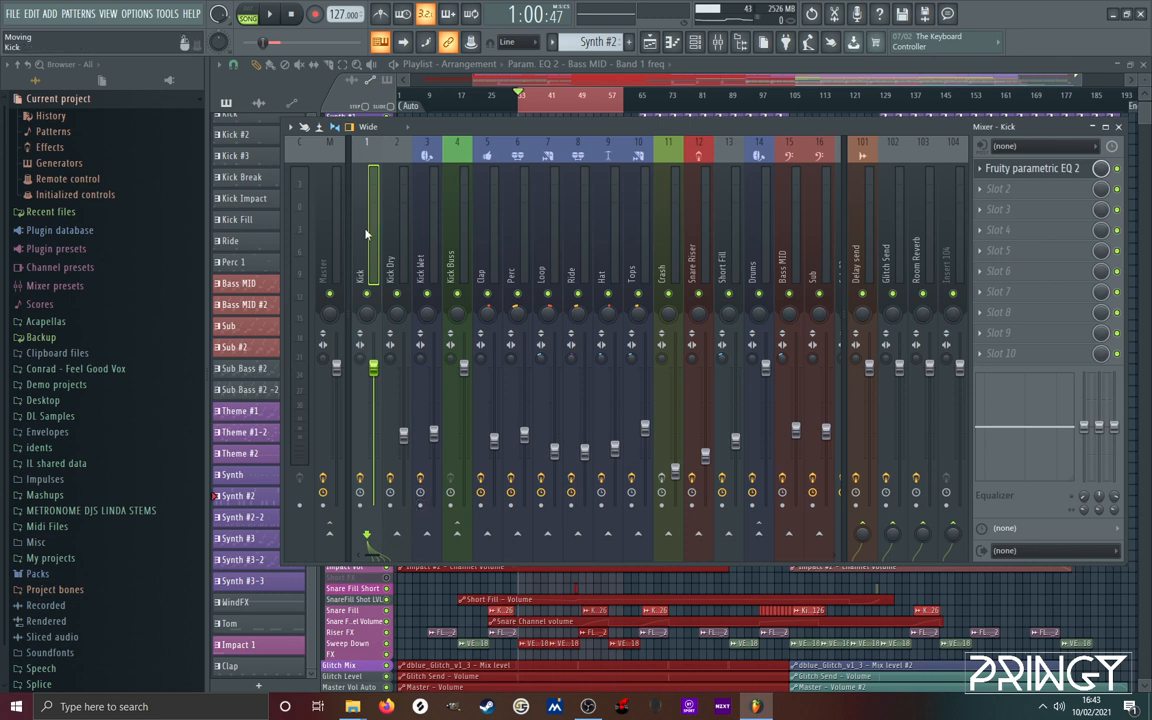
left_click(397, 534)
Open the Kick track's Fruity parametric EQ 2, review its low and high cuts, and close it
left_click(1032, 168)
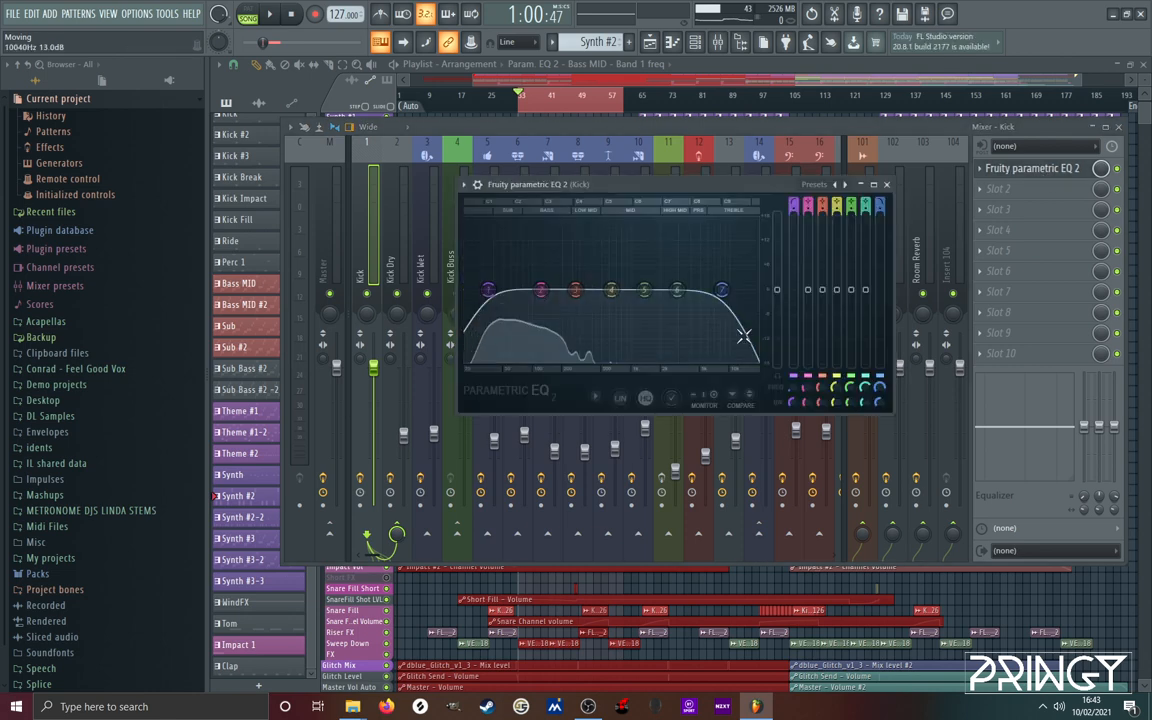
left_click_drag(487, 290, 514, 307)
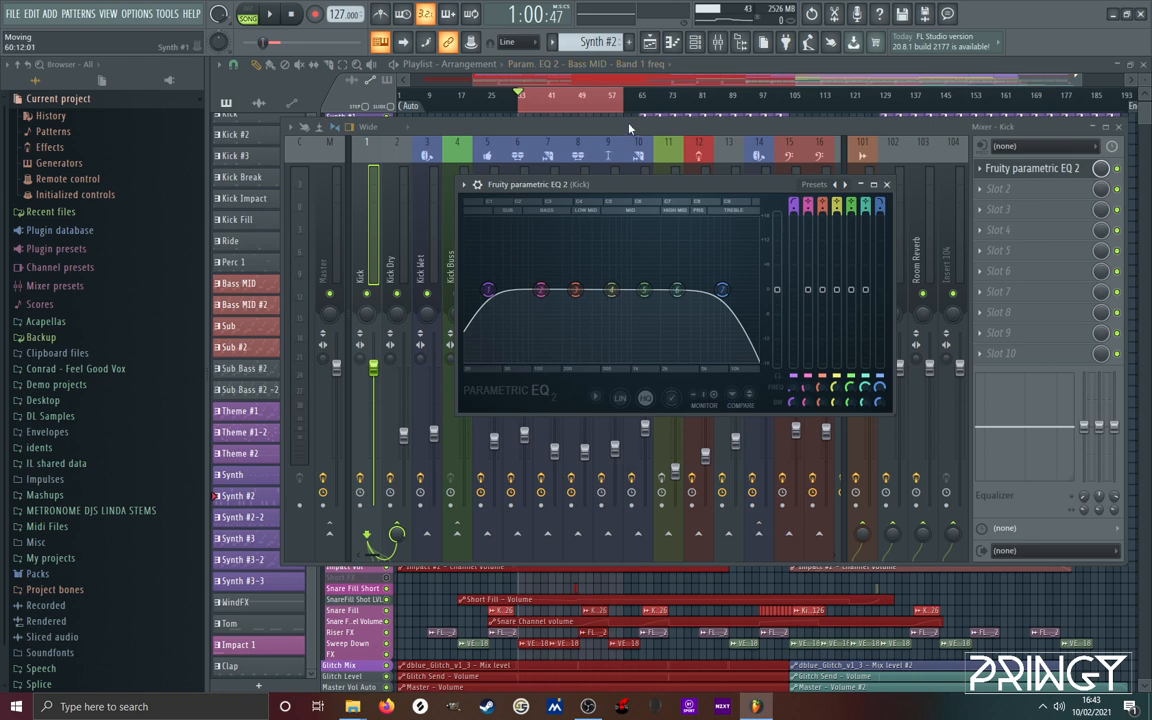
key("Escape")
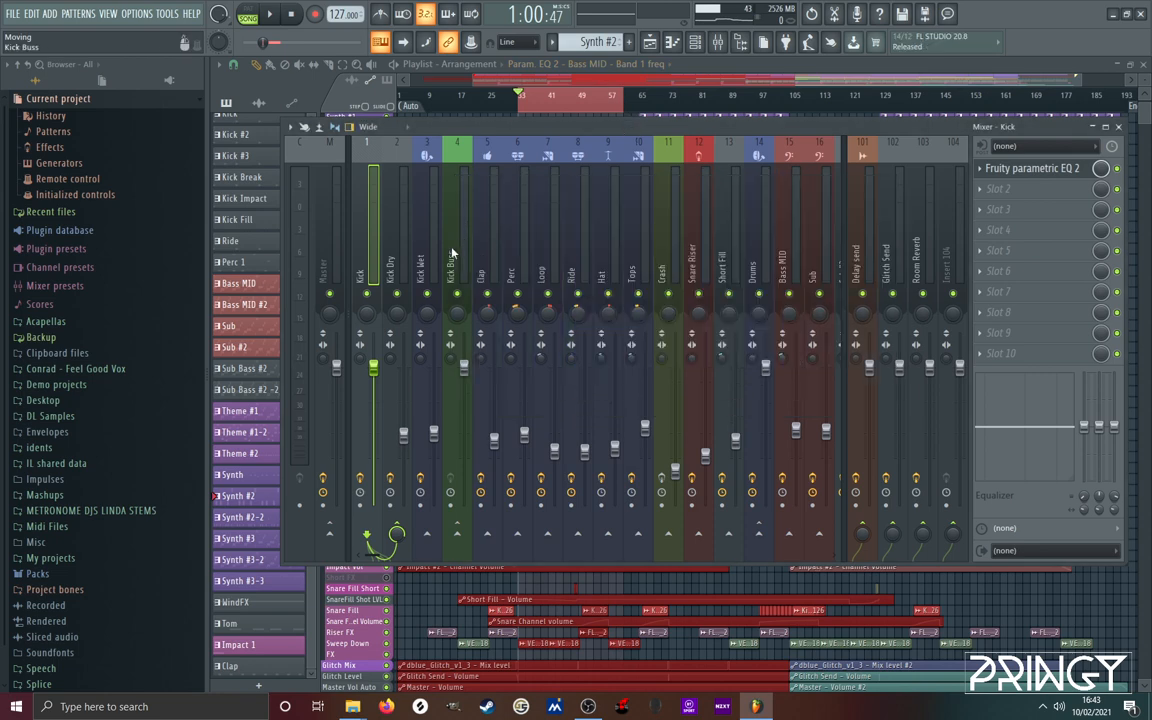
Open the Fruity parametric EQ 2 on Kick Dry, review its low cut and mid boost, and close it
left_click(393, 258)
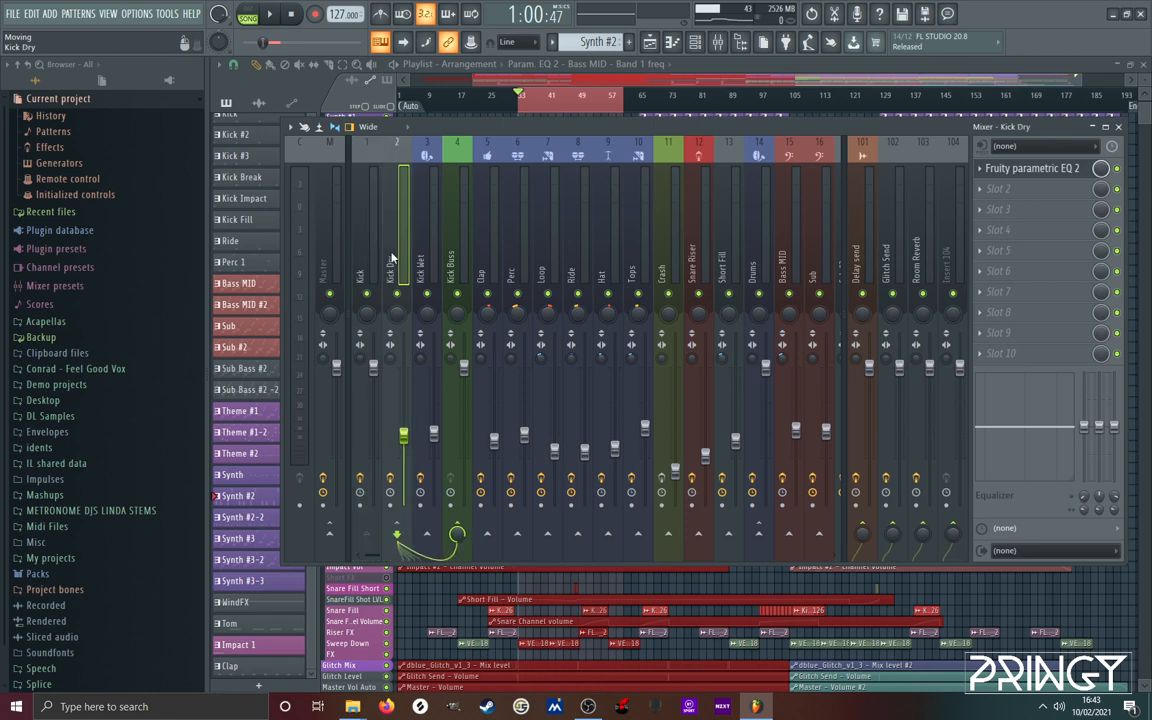
left_click(1022, 172)
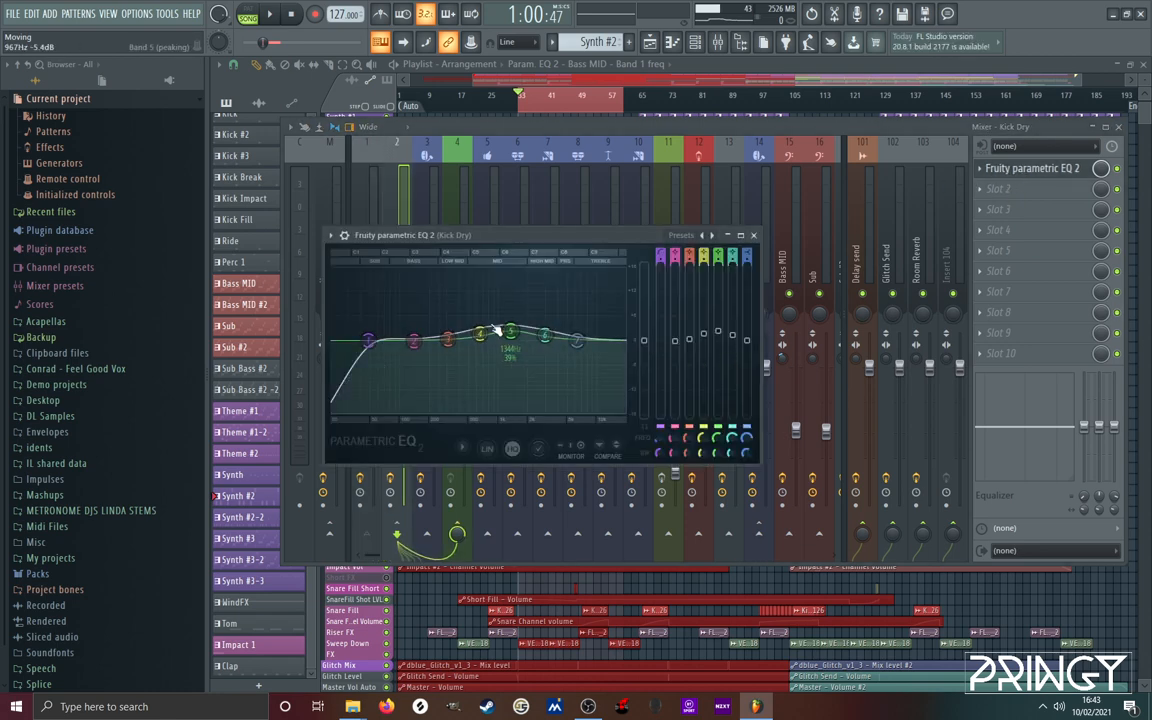
mouse_move(520, 341)
left_mouse_down()
mouse_move(500, 338)
mouse_move(520, 341)
left_mouse_up()
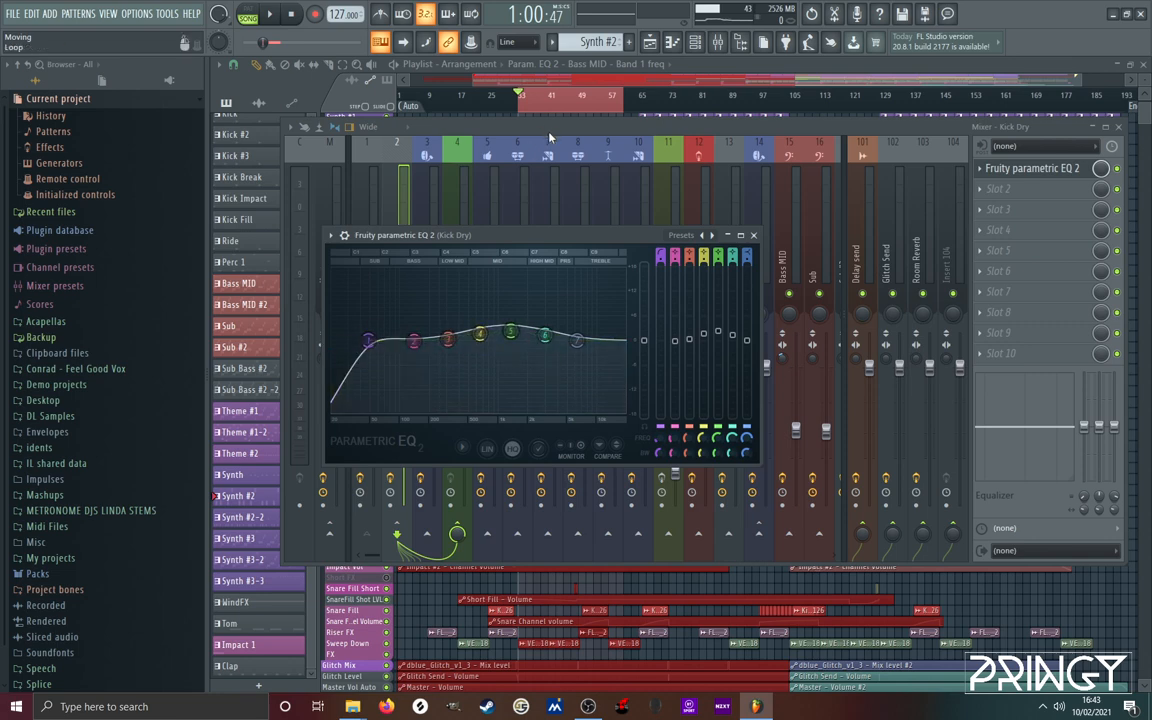
left_click(549, 135)
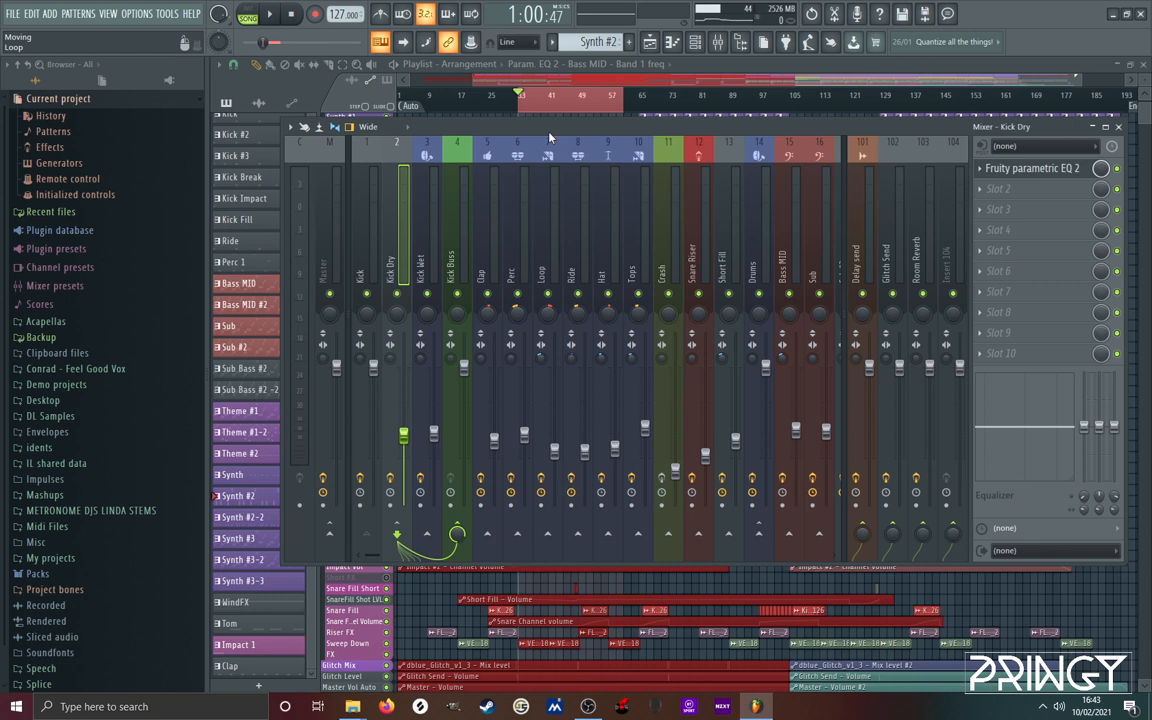
Open Kickbox on the Kick Wet track, review its Warmth, Click and Reduction settings, and close it
left_click(366, 230)
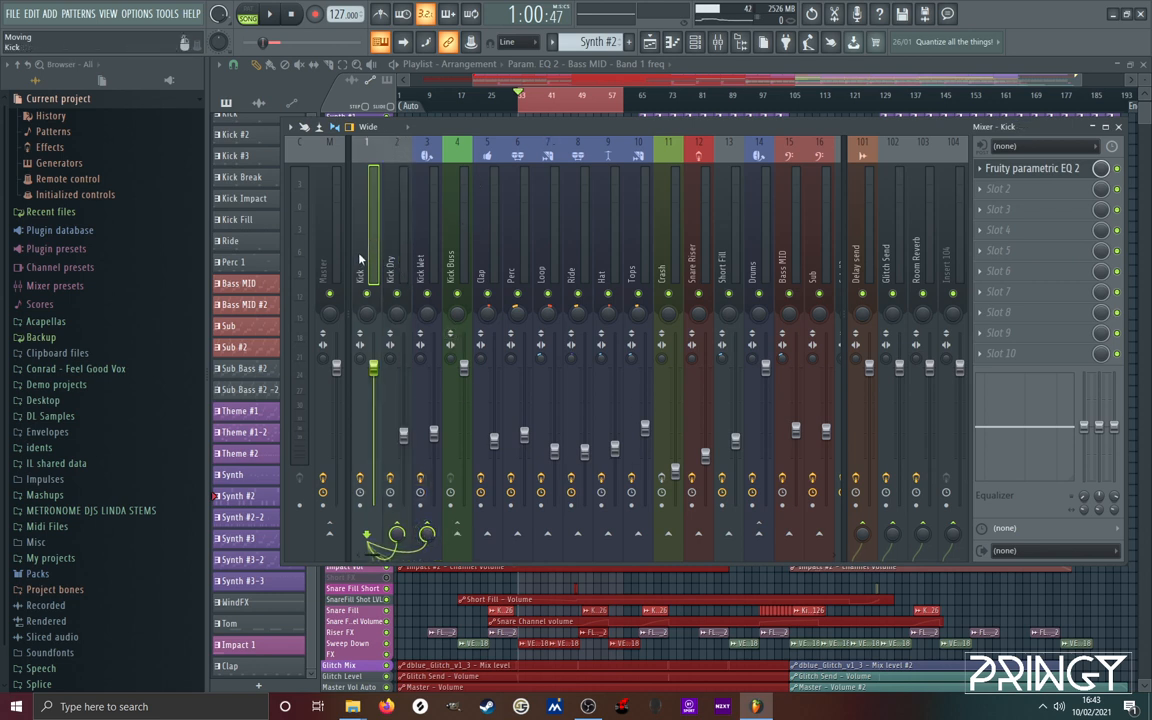
left_click(390, 259)
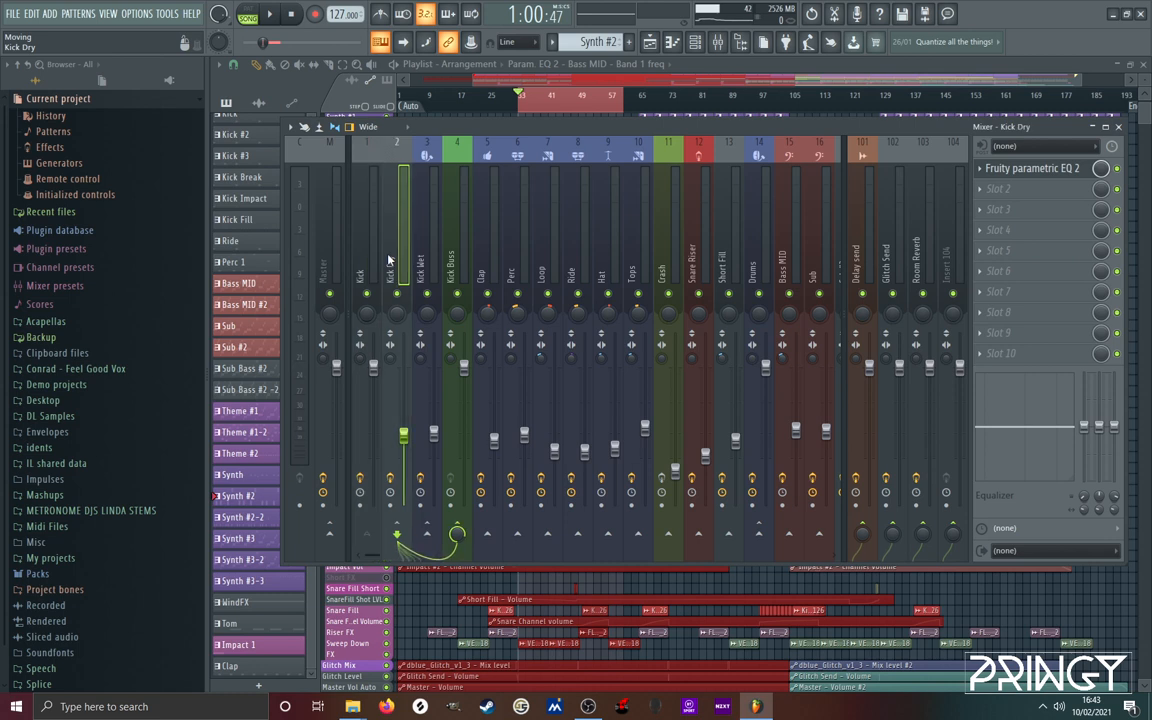
left_click(421, 230)
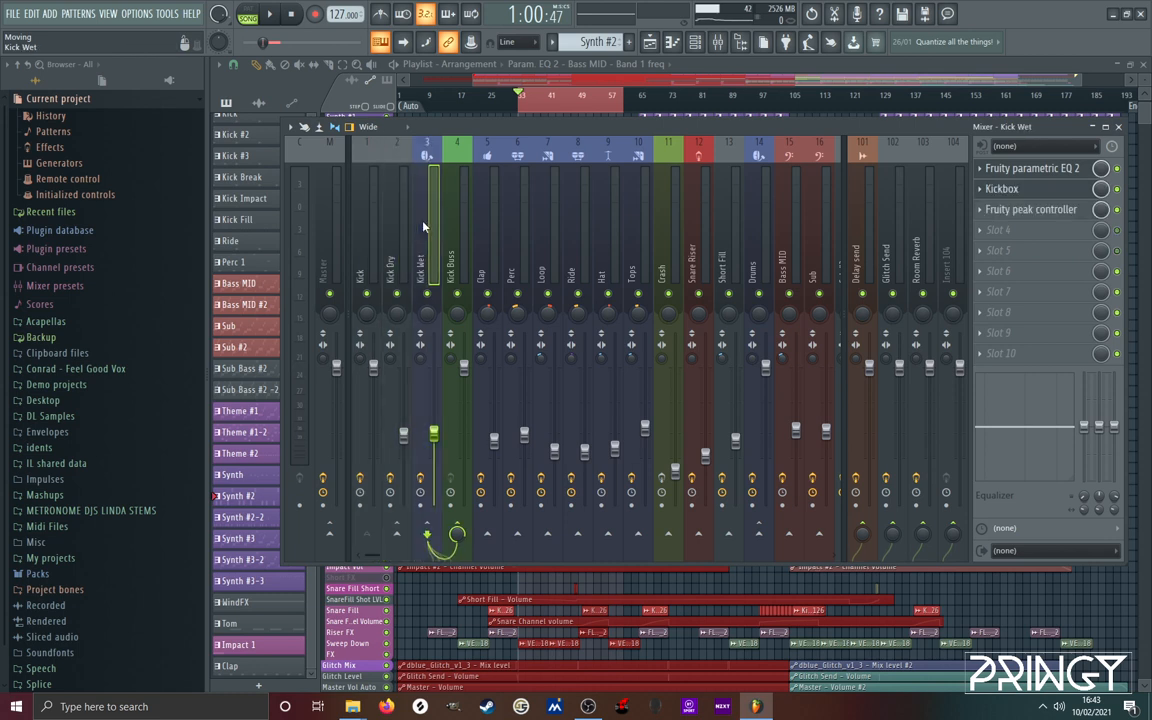
left_click(1050, 189)
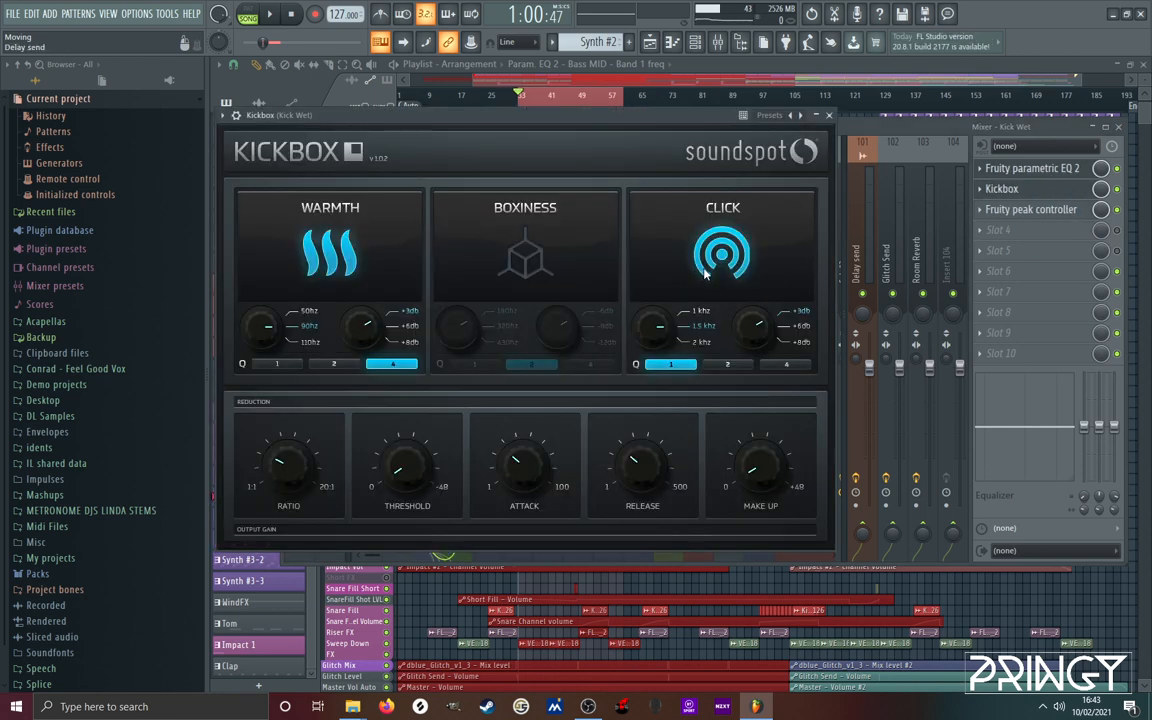
left_click_drag(487, 118, 587, 122)
mouse_move(855, 483)
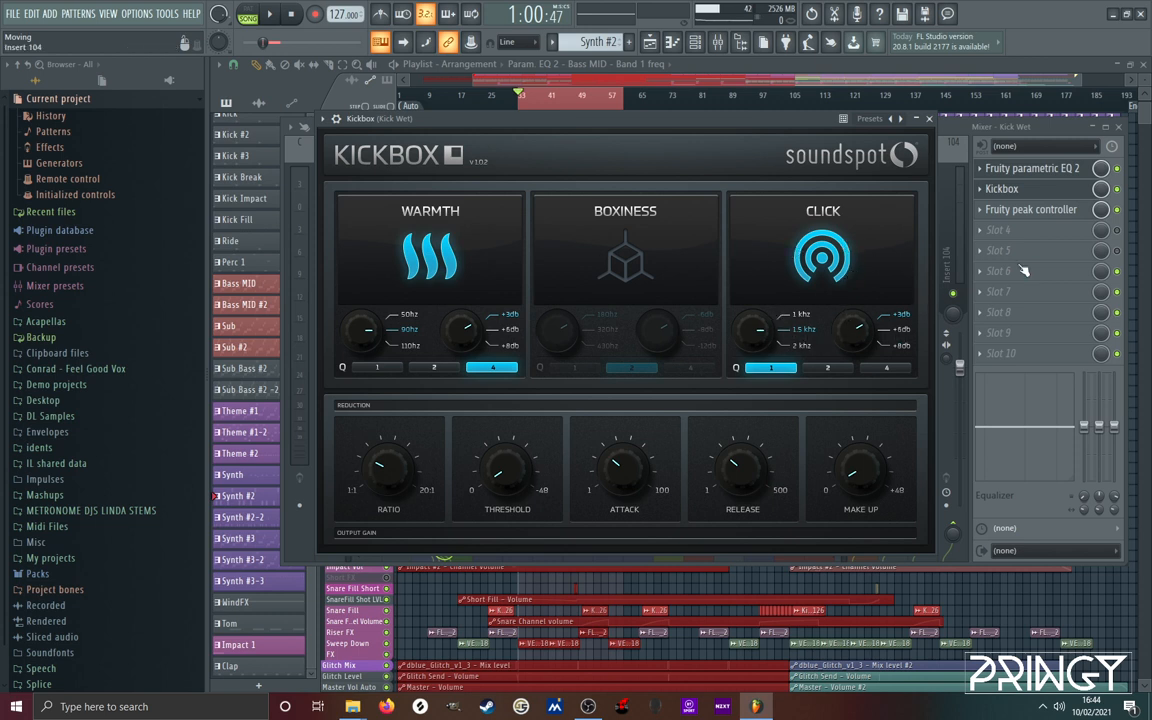
left_click(929, 118)
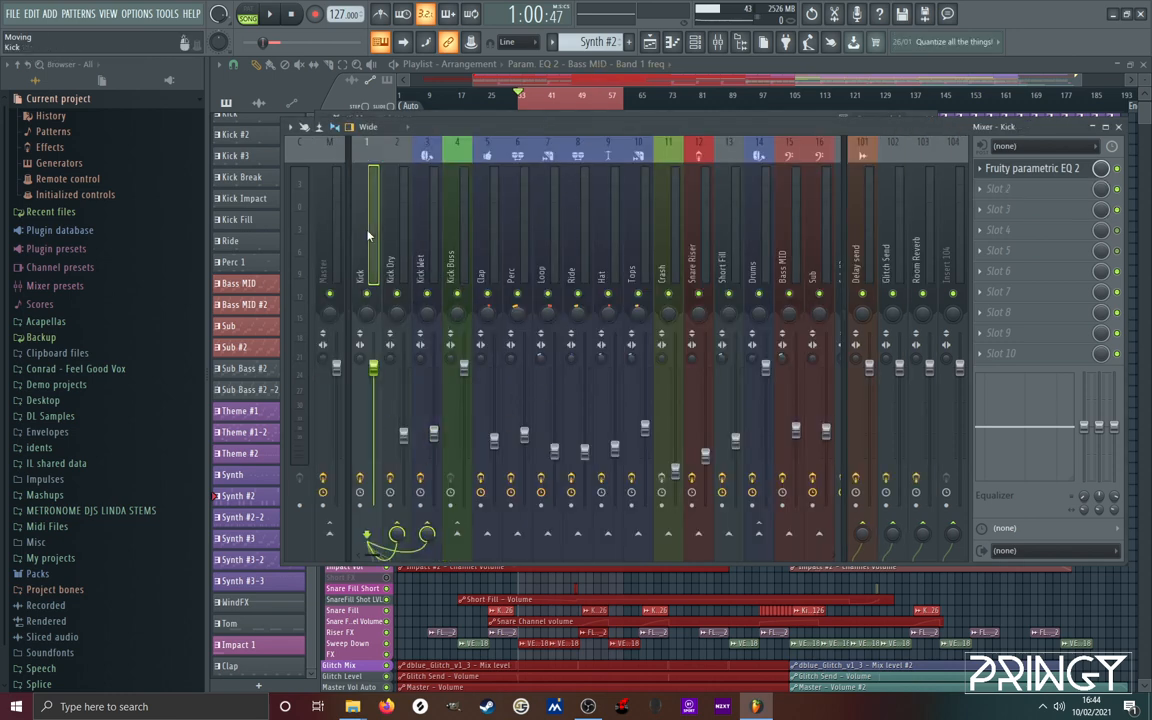
Play the song section and balance the Kick Dry and Kick Wet faders, setting Kick Wet to about 52% (-12.0 dB)
left_click(398, 248)
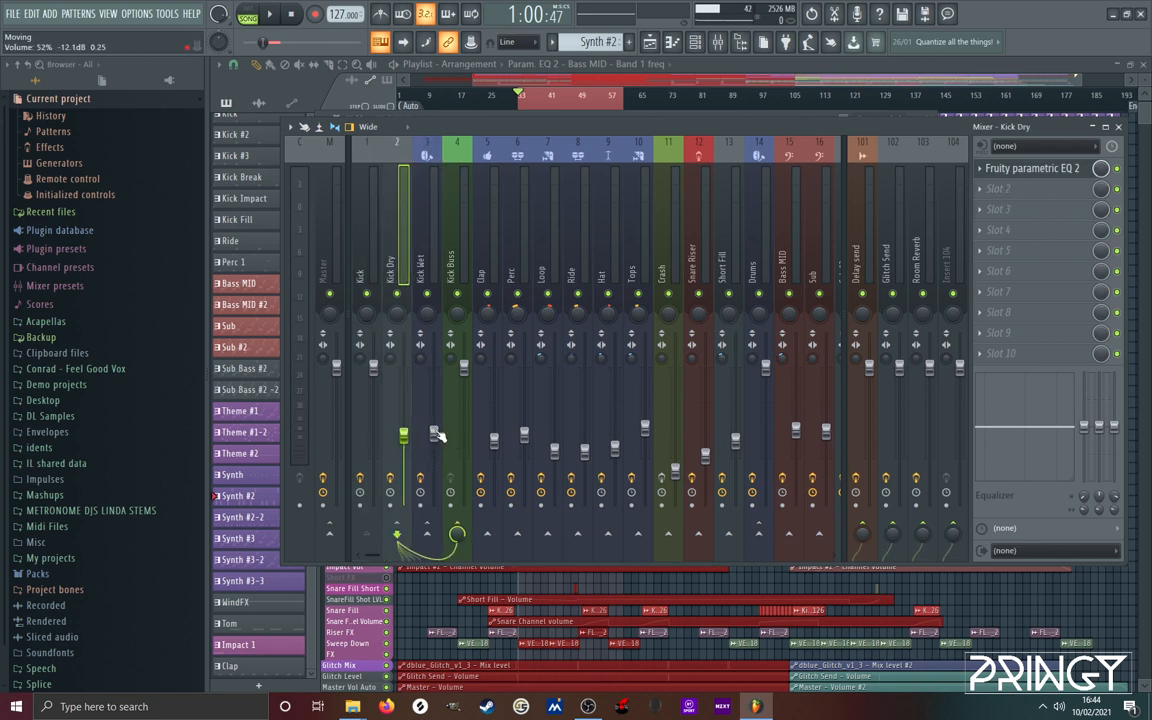
left_click(424, 222)
left_click(396, 223)
key("space")
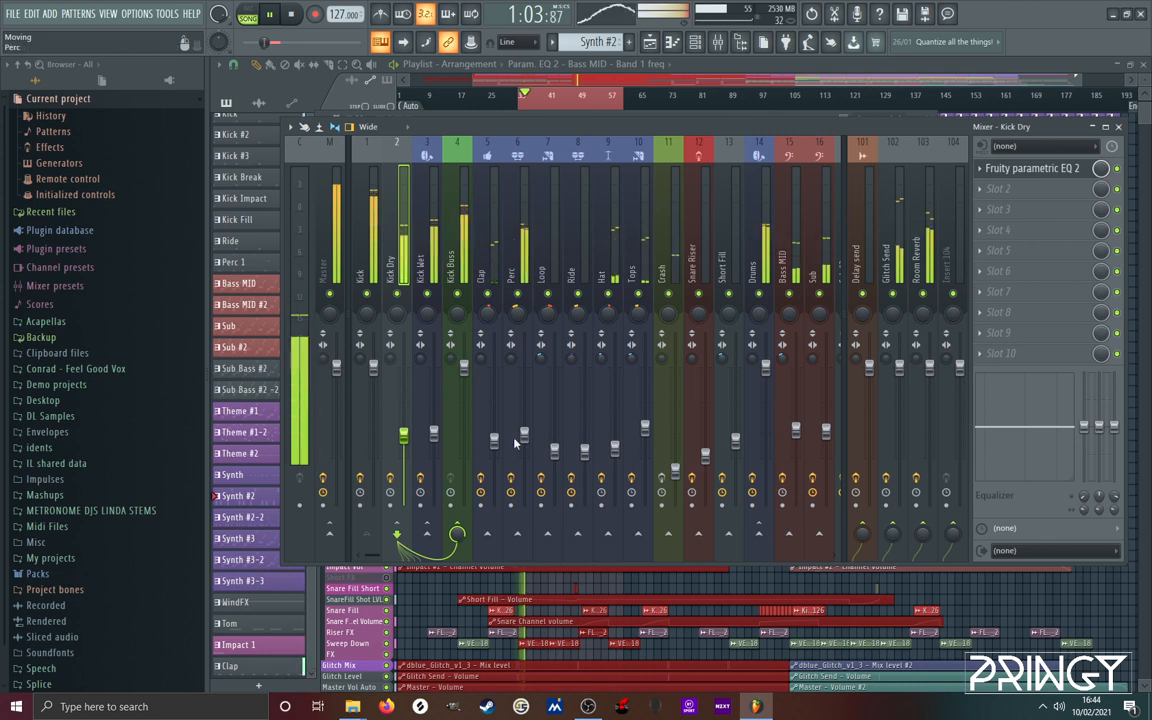
left_click_drag(434, 433, 404, 434)
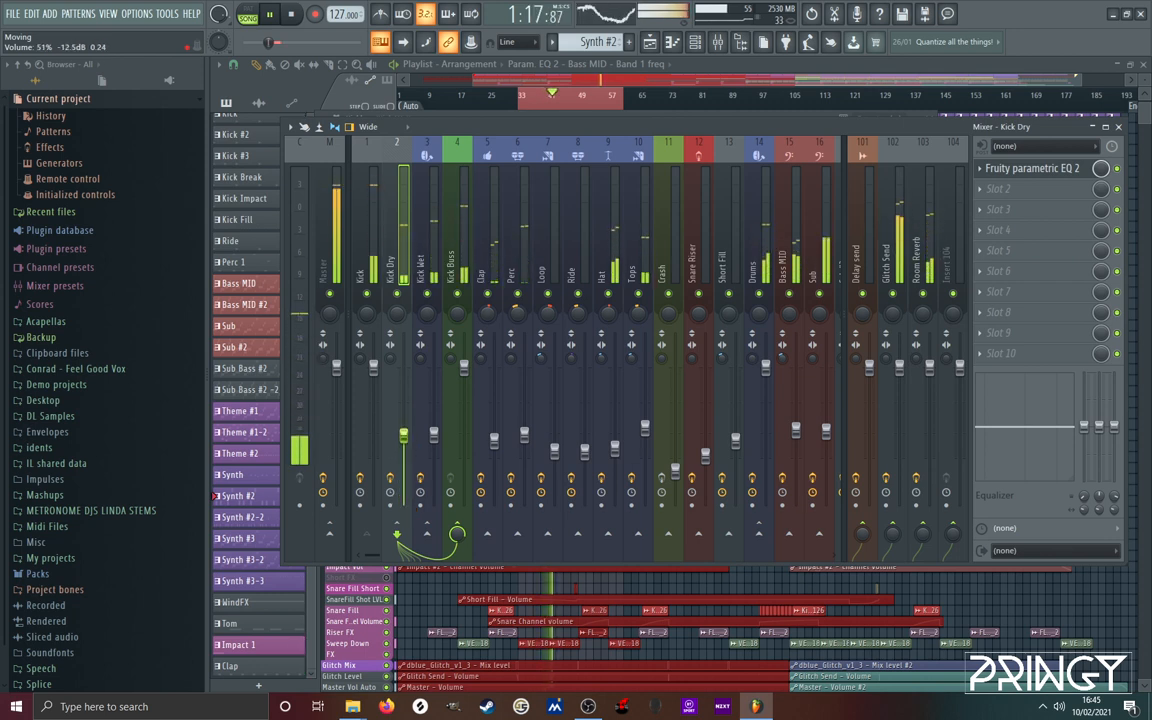
left_click(434, 440)
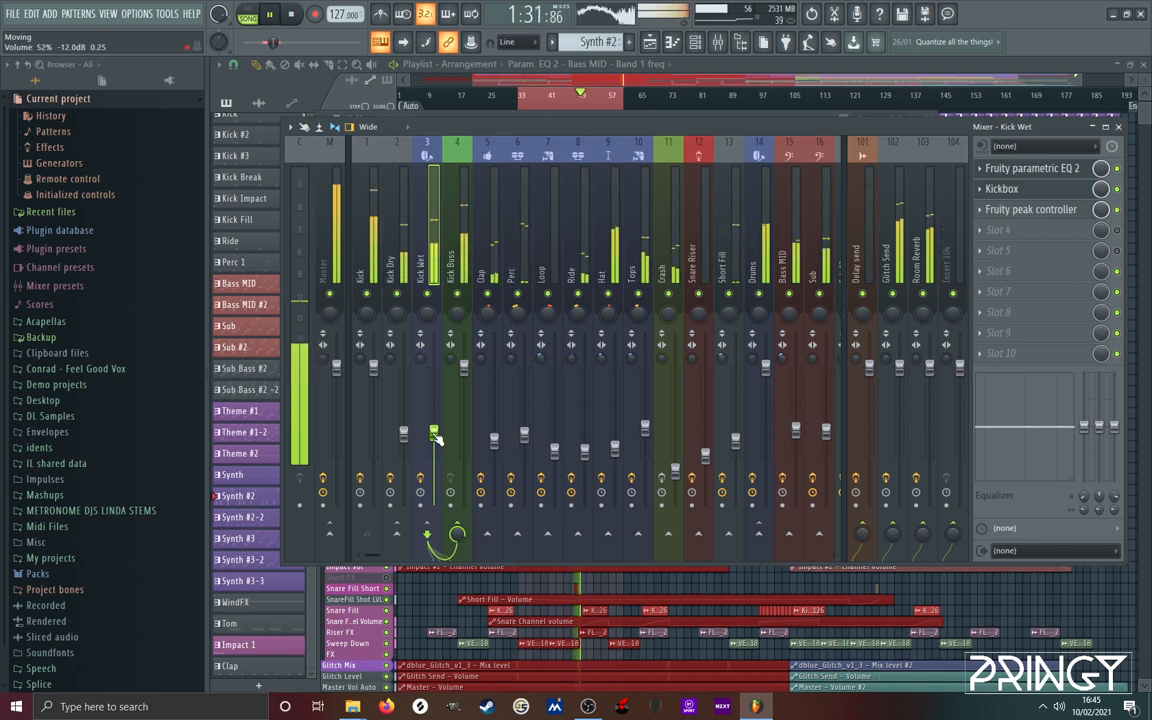
Fine-tune the Kick Wet fader at about 52% (-12.0 dB) against Kick Dry during playback, and stop the song
left_click_drag(435, 436, 437, 440)
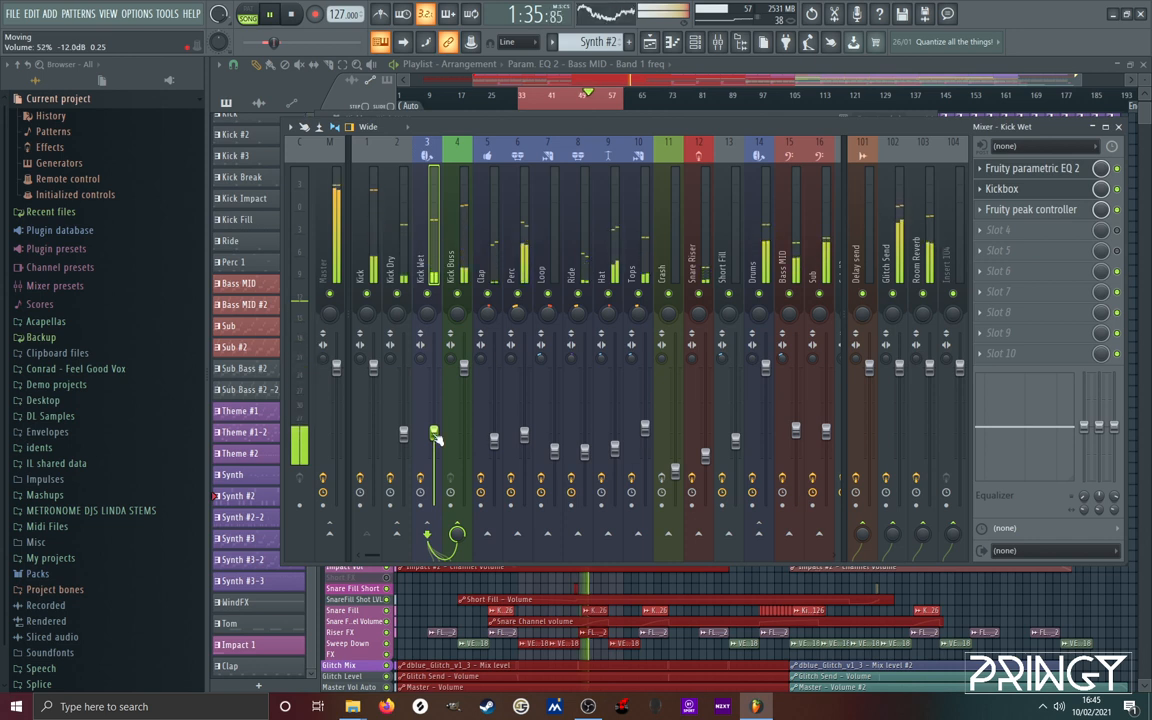
left_click(404, 432)
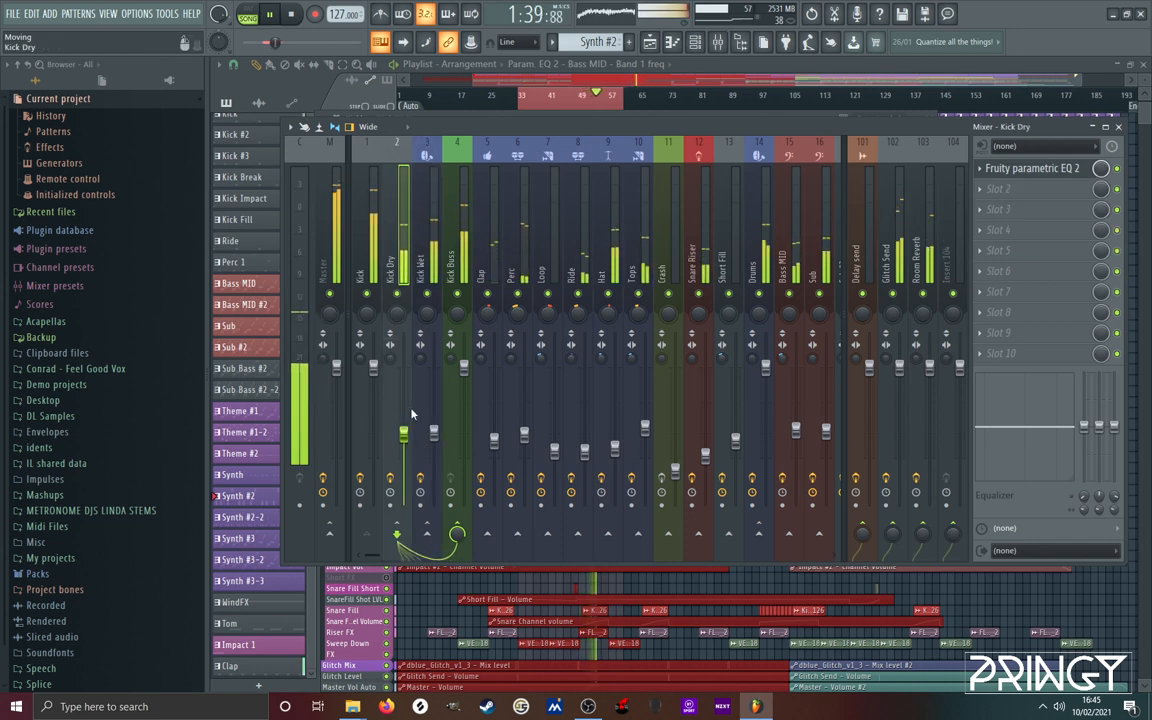
left_click(420, 244)
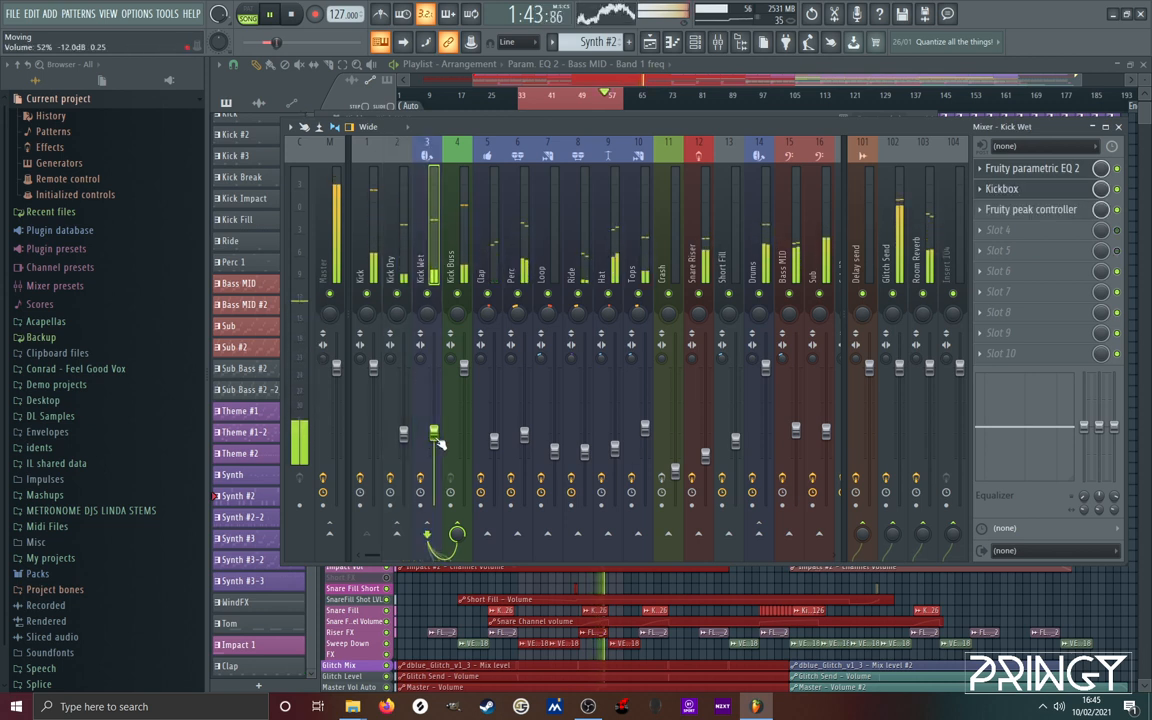
left_click(292, 14)
mouse_move(531, 131)
left_mouse_down()
mouse_move(546, 133)
mouse_move(534, 136)
left_mouse_up()
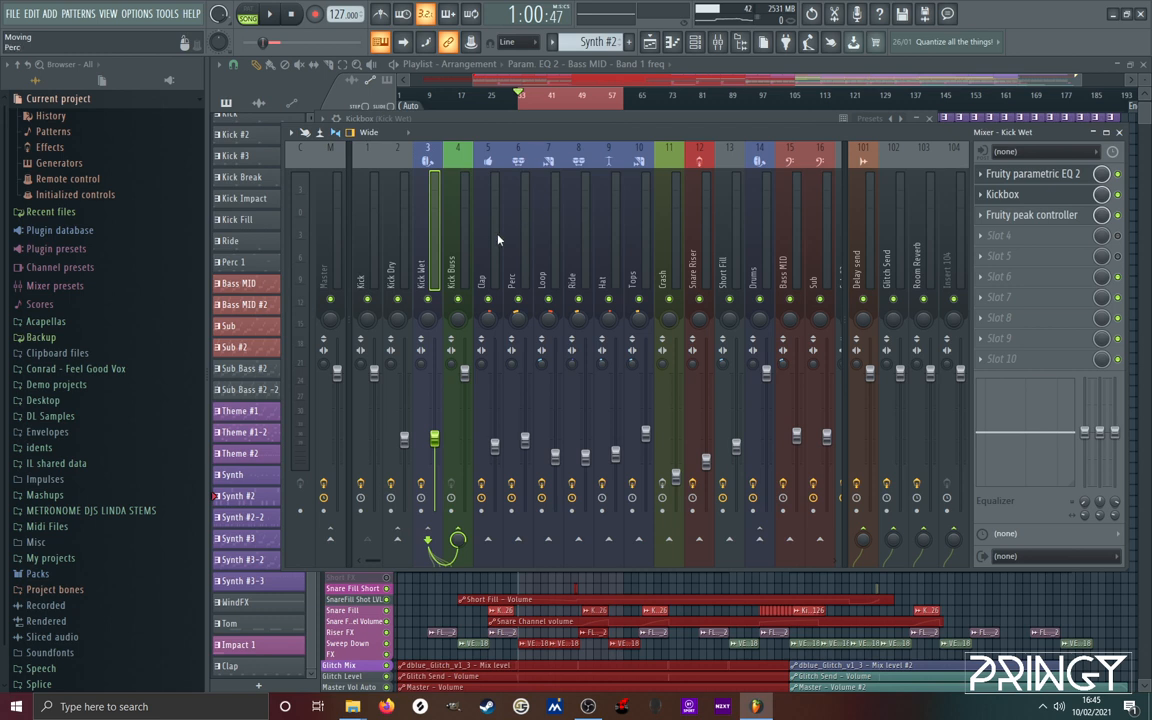
Examine the effect slots and output routing of the Kick, Kick Dry, Kick Wet and Kick Buss mixer tracks
key("Right")
left_click(418, 265)
left_click(450, 270)
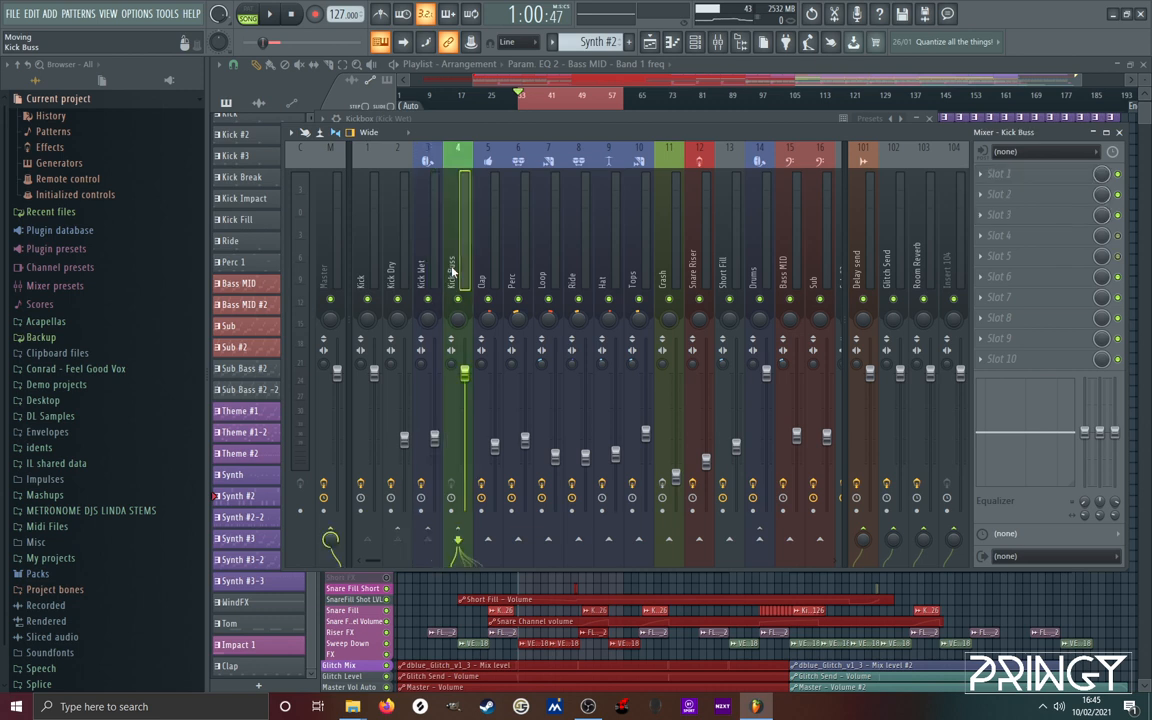
left_click(391, 249)
left_click(452, 262)
left_click(391, 262)
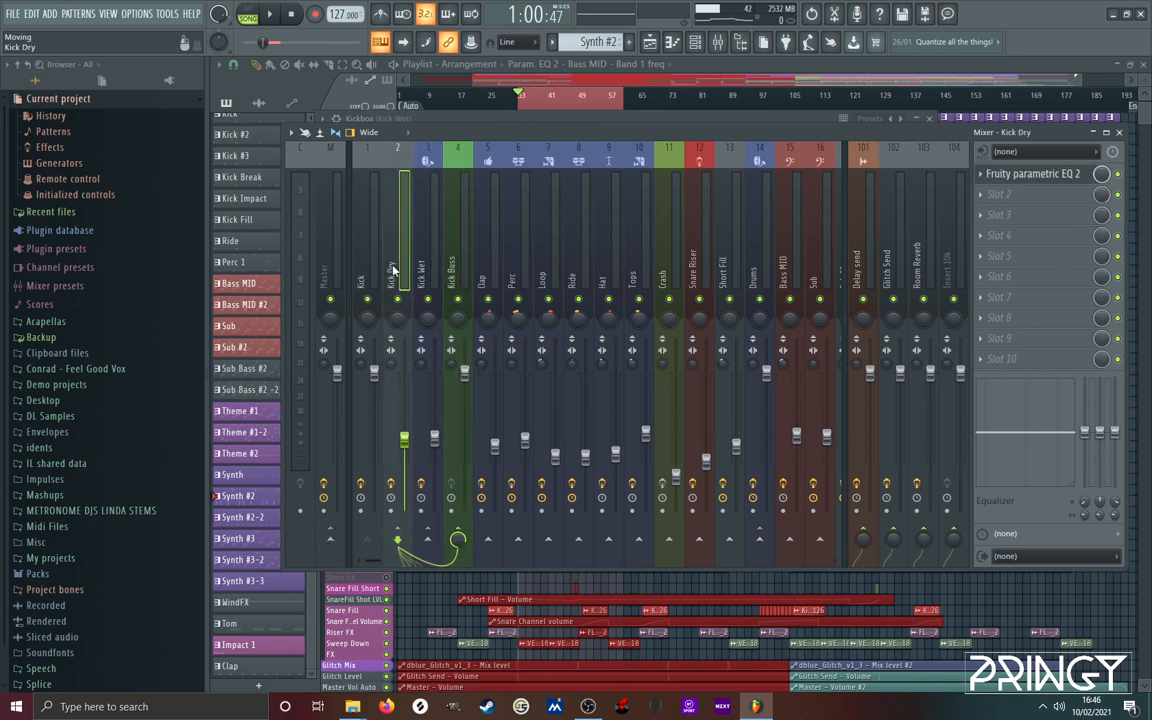
left_click(420, 258)
left_click(453, 265)
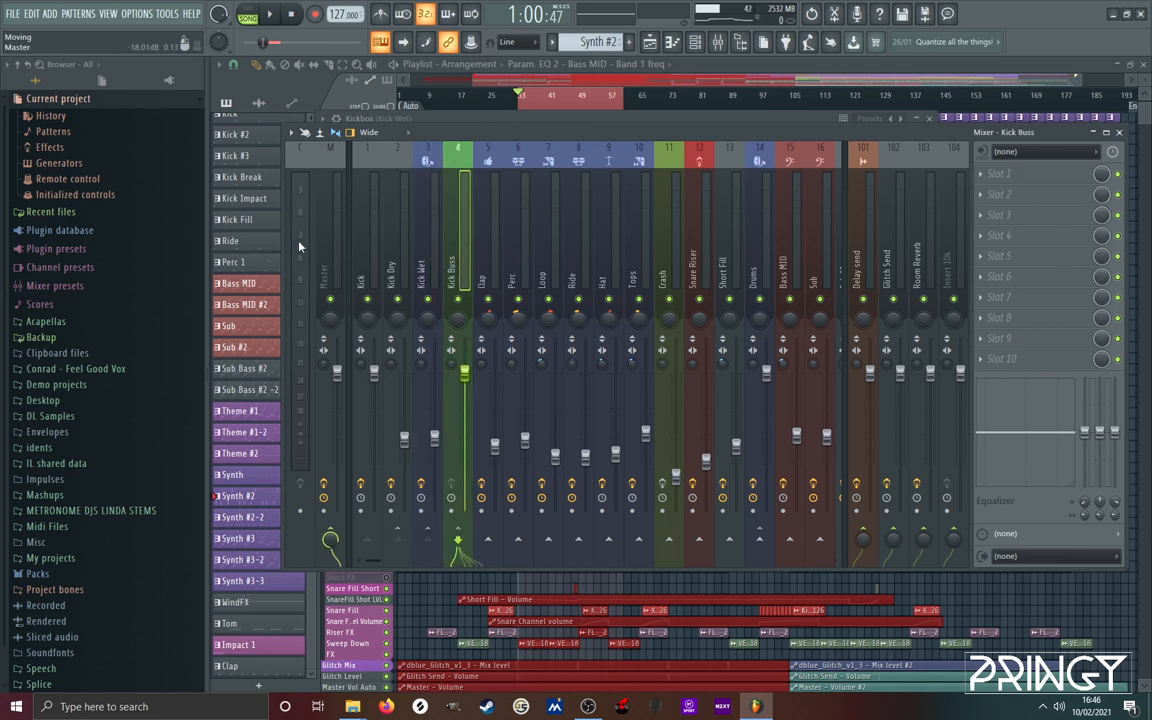
left_click(393, 258)
left_click(366, 229)
left_click(398, 242)
left_click(452, 272)
left_click(390, 255)
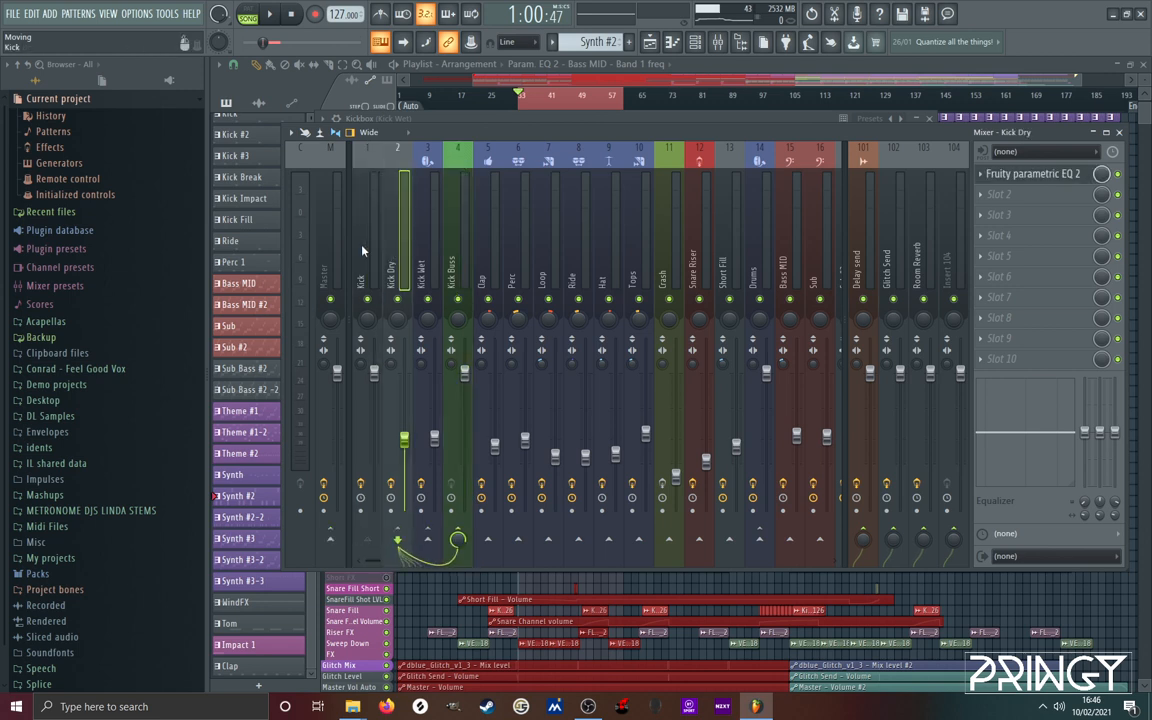
left_click(362, 250)
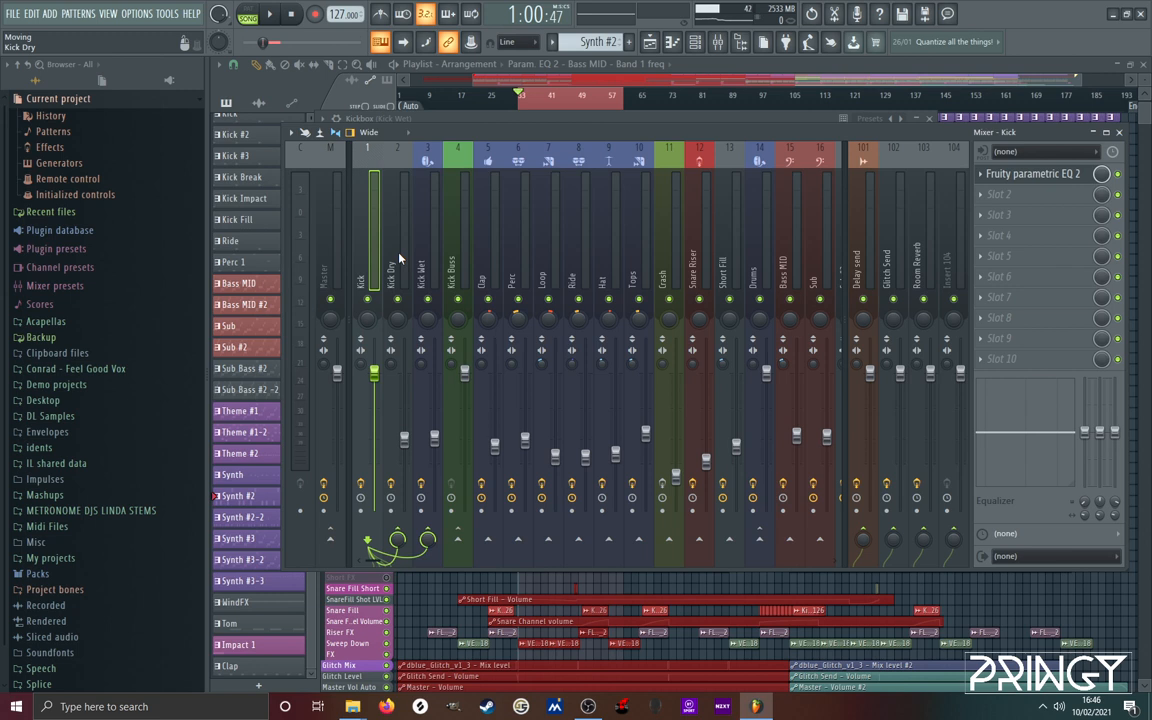
Compare the effect chains of Kick Dry and Kick Wet by alternating between the two mixer tracks
left_click(430, 255)
left_click(391, 252)
left_click(420, 252)
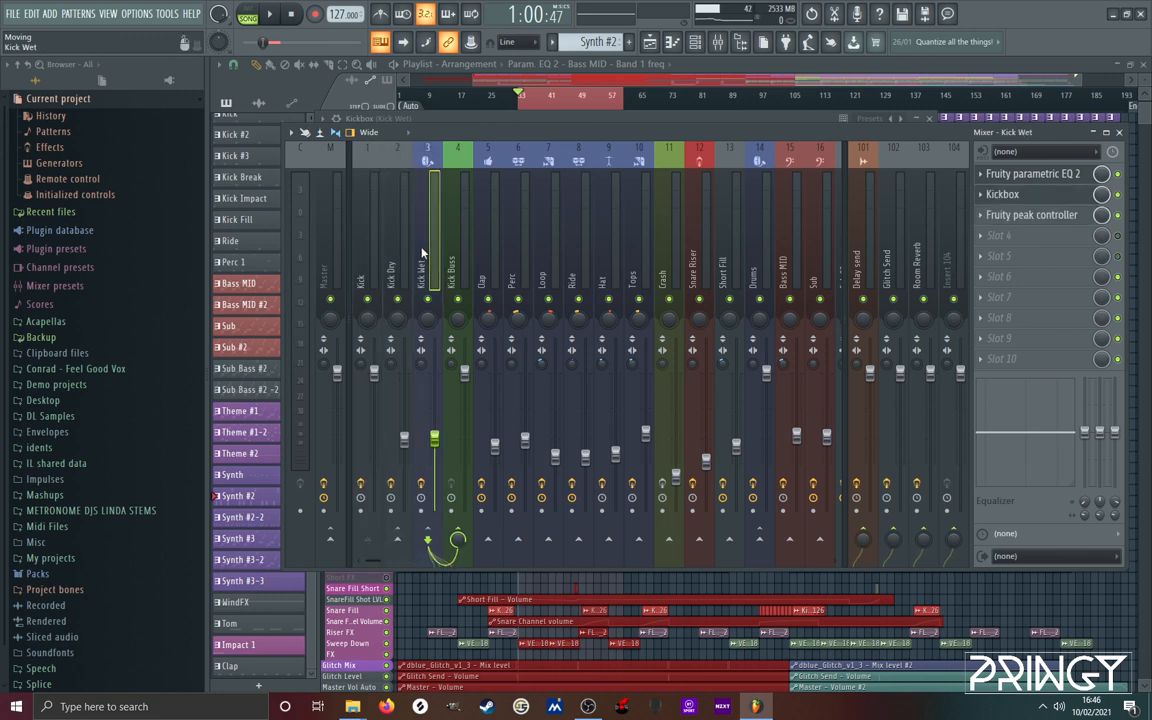
left_click(395, 256)
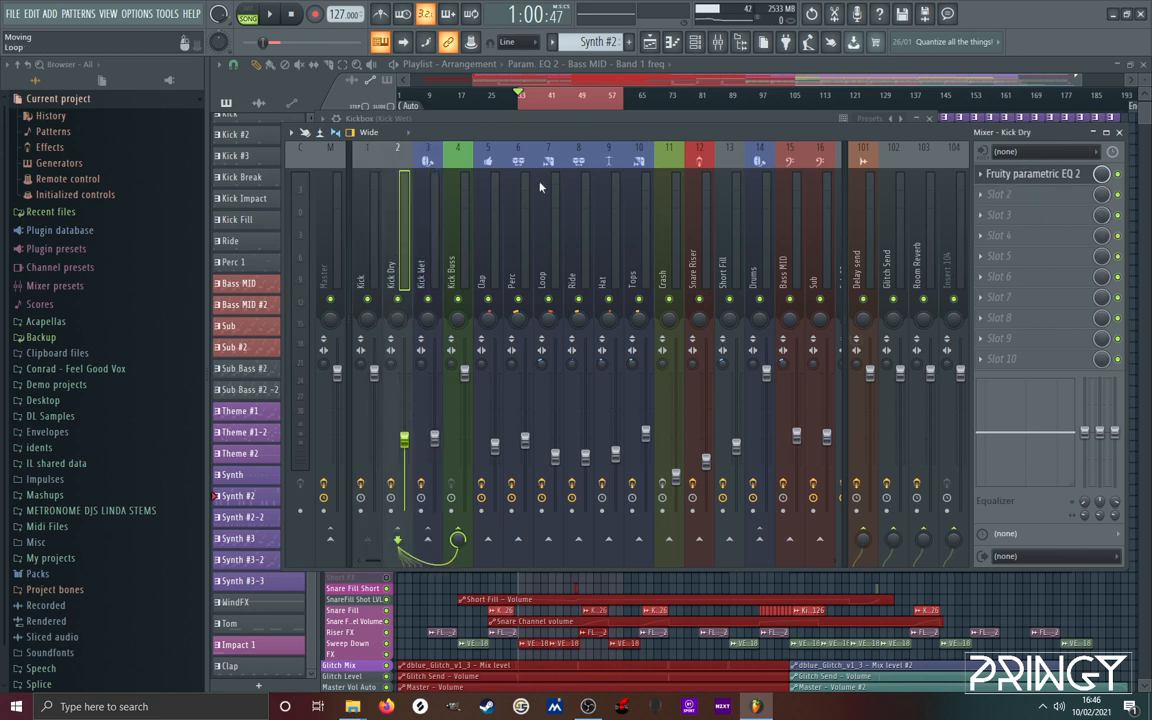
left_click(425, 245)
left_click(392, 257)
left_click(422, 245)
left_click(393, 256)
left_click(422, 245)
left_click(396, 250)
left_click(426, 241)
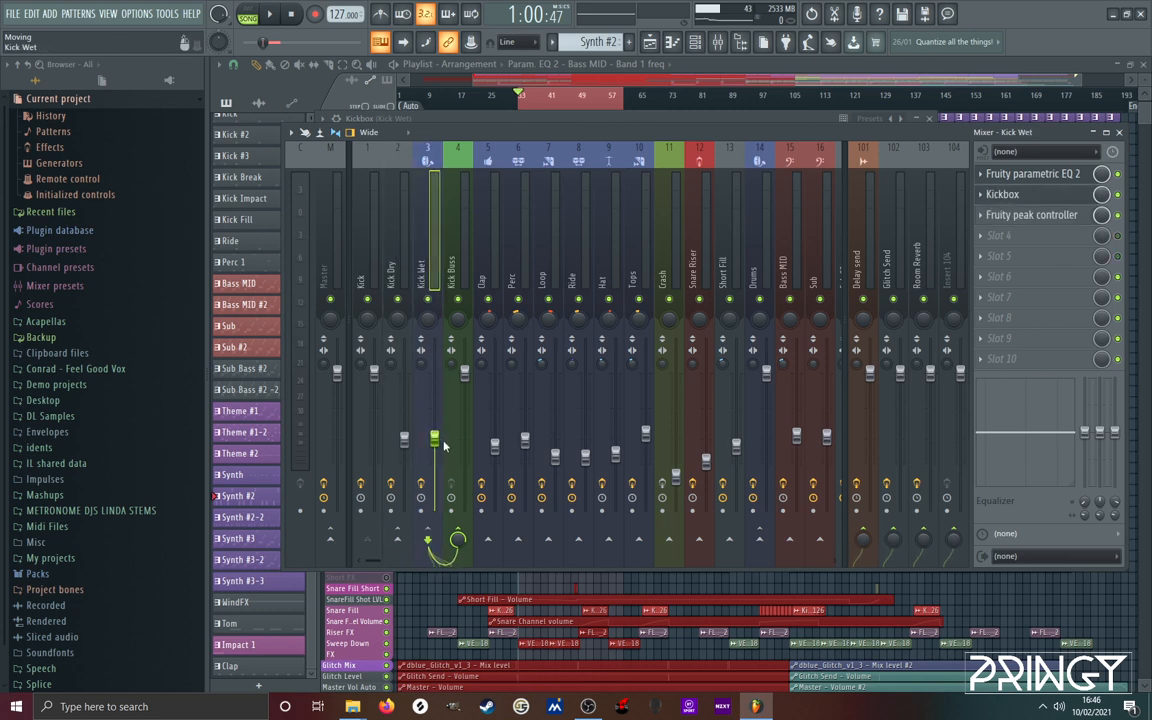
Trace the parallel routing backwards from Kick Buss through Kick Wet and Kick Dry to the source Kick track
left_click(455, 238)
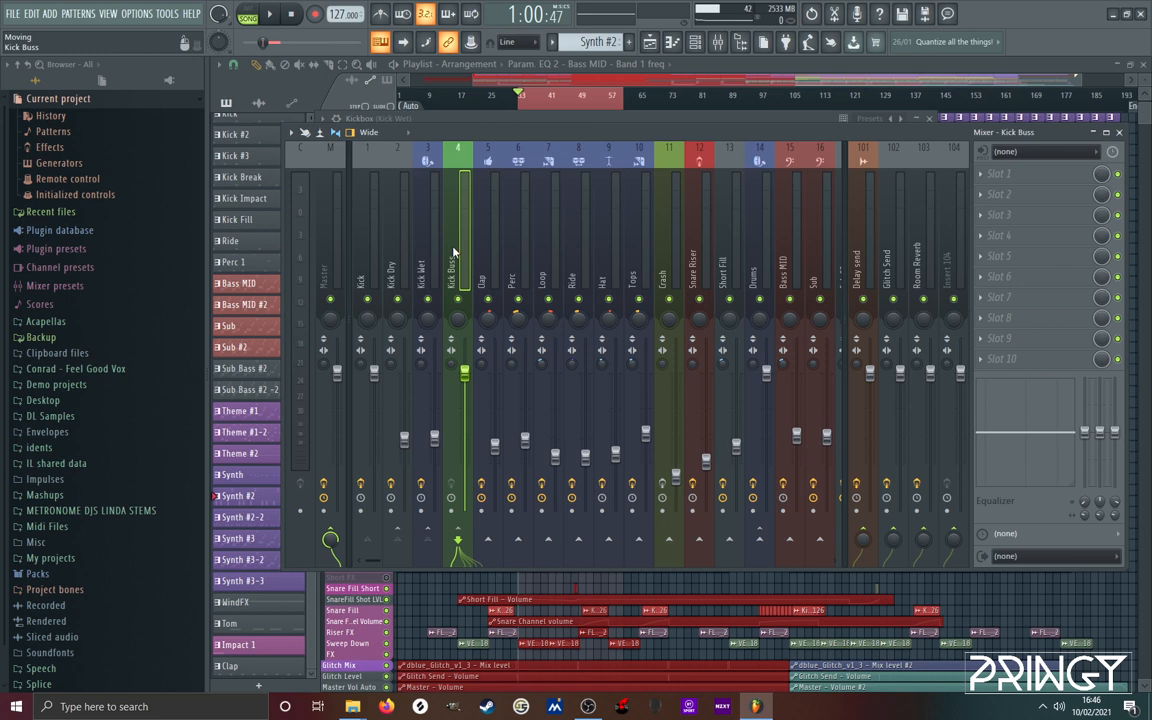
left_click(422, 250)
left_click(391, 252)
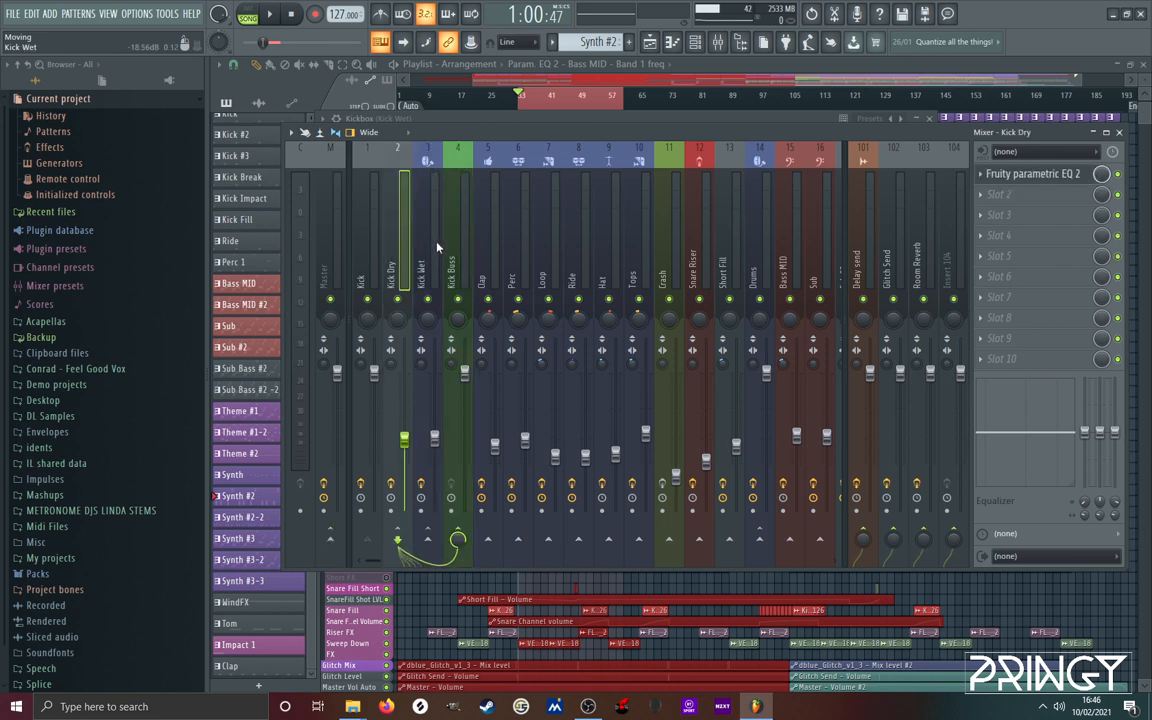
left_click(362, 250)
left_click(452, 246)
left_click(422, 250)
left_click(391, 252)
left_click(362, 250)
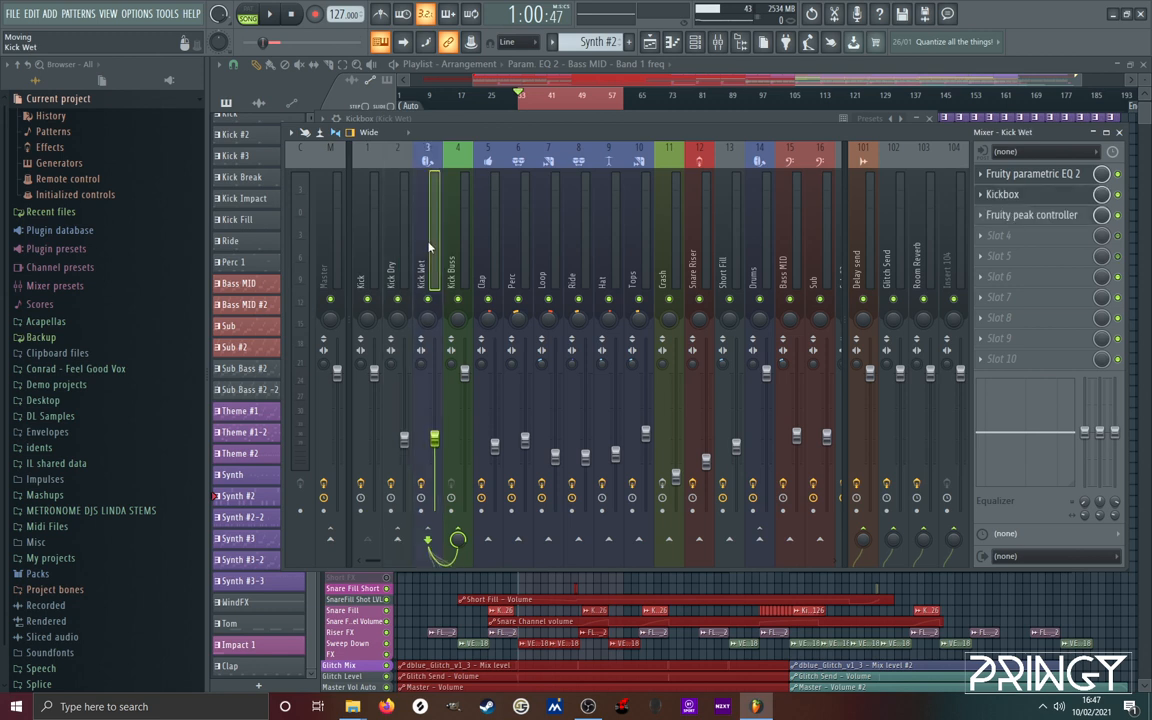
left_click(451, 250)
left_click(422, 250)
left_click(391, 252)
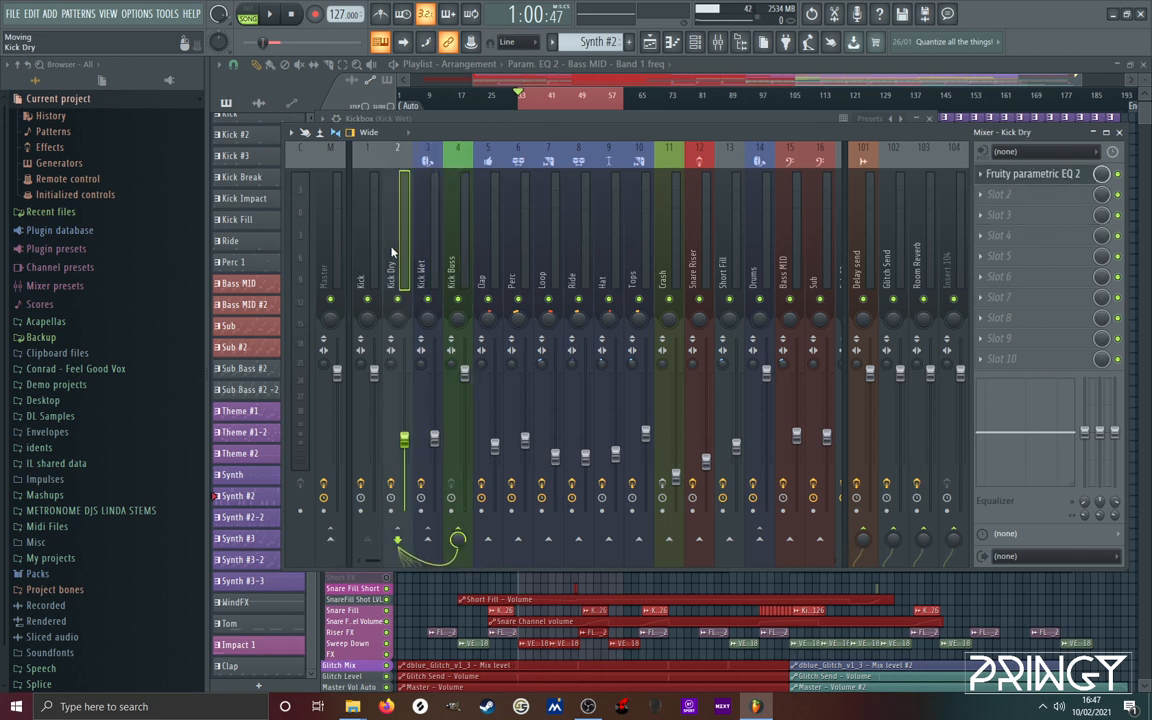
left_click(365, 246)
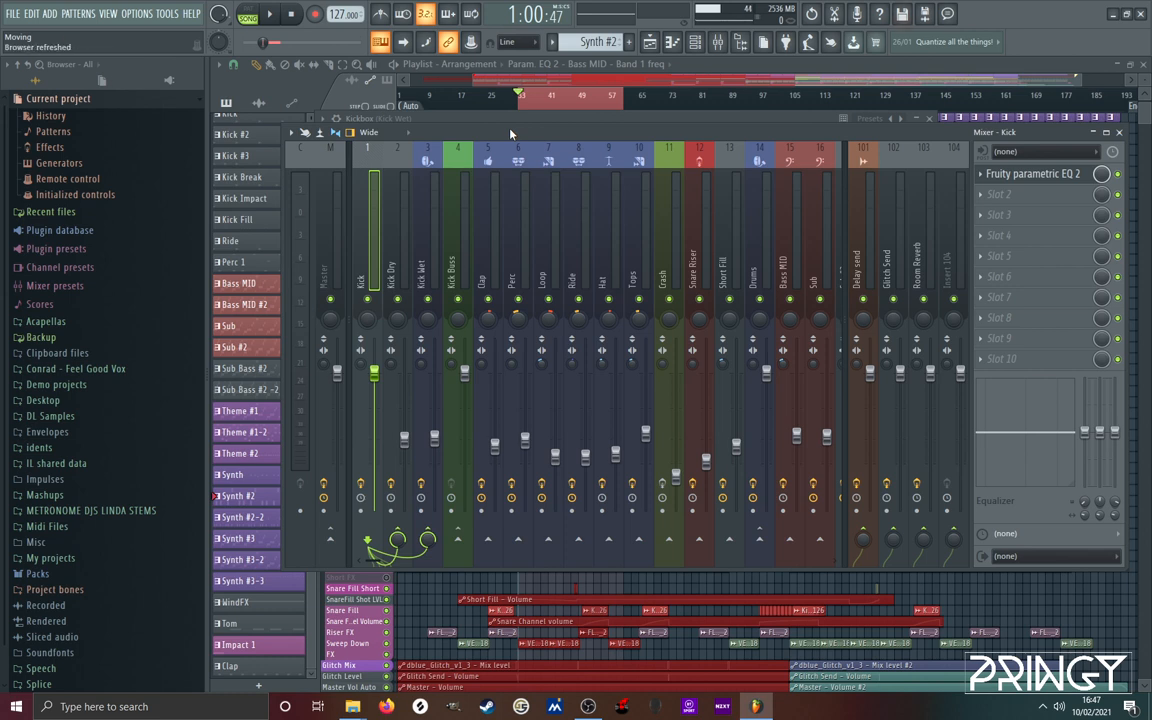
Play the song section, set Kick Wet to about 53% (-11.8 dB), raise Kick Dry slightly to balance them, and stop playback
left_click_drag(510, 133, 578, 141)
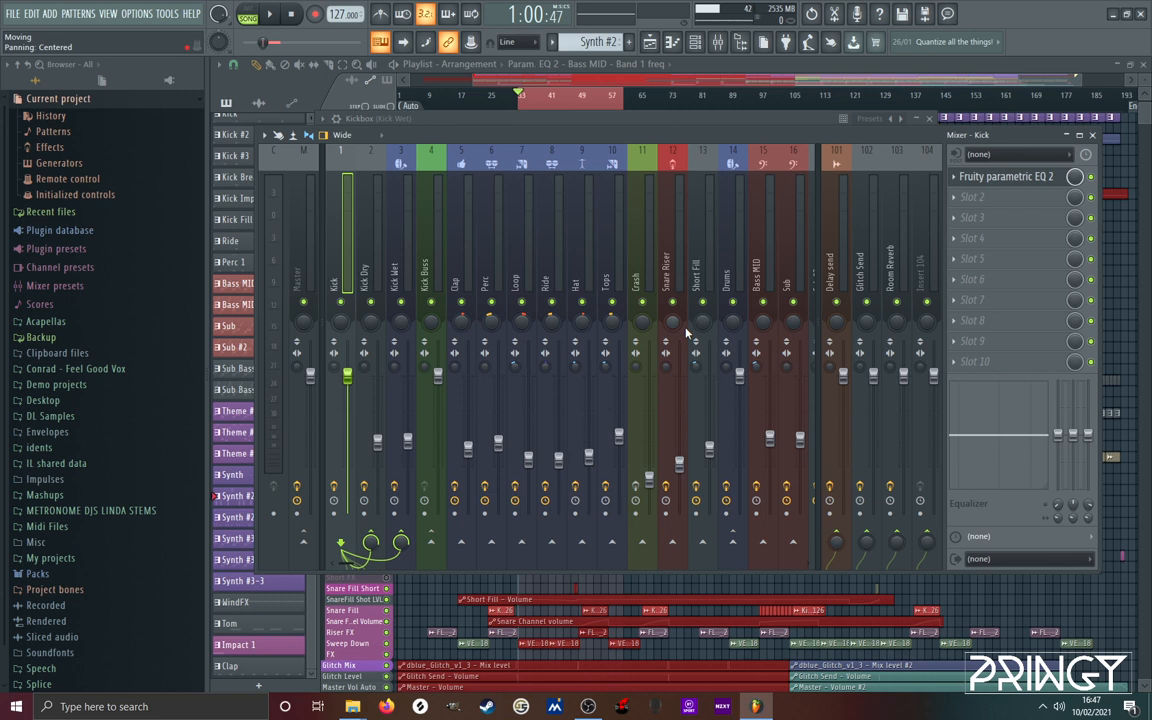
key("space")
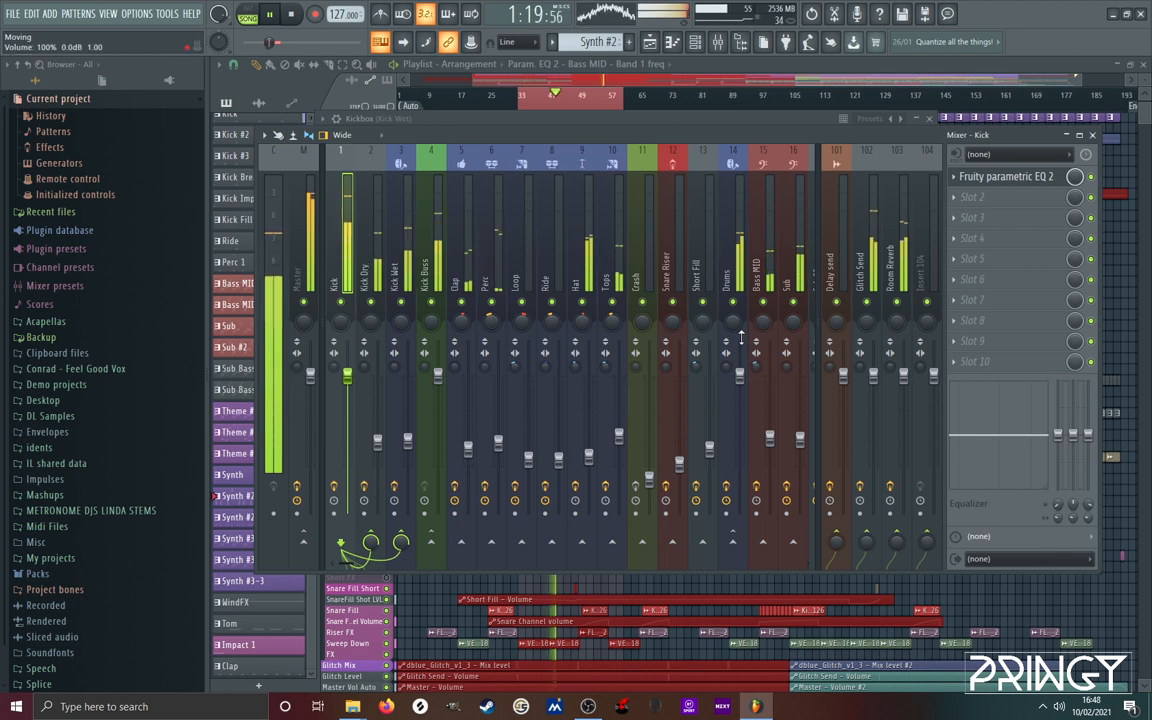
left_click(408, 444)
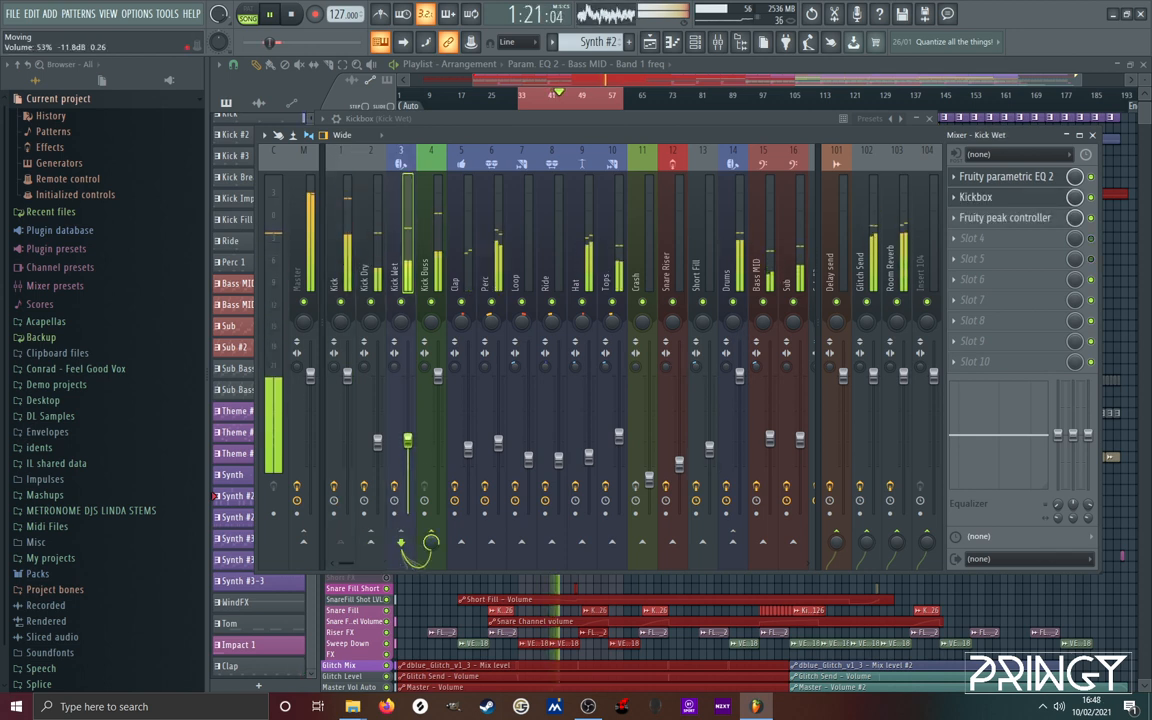
left_click(378, 441)
left_click(408, 441)
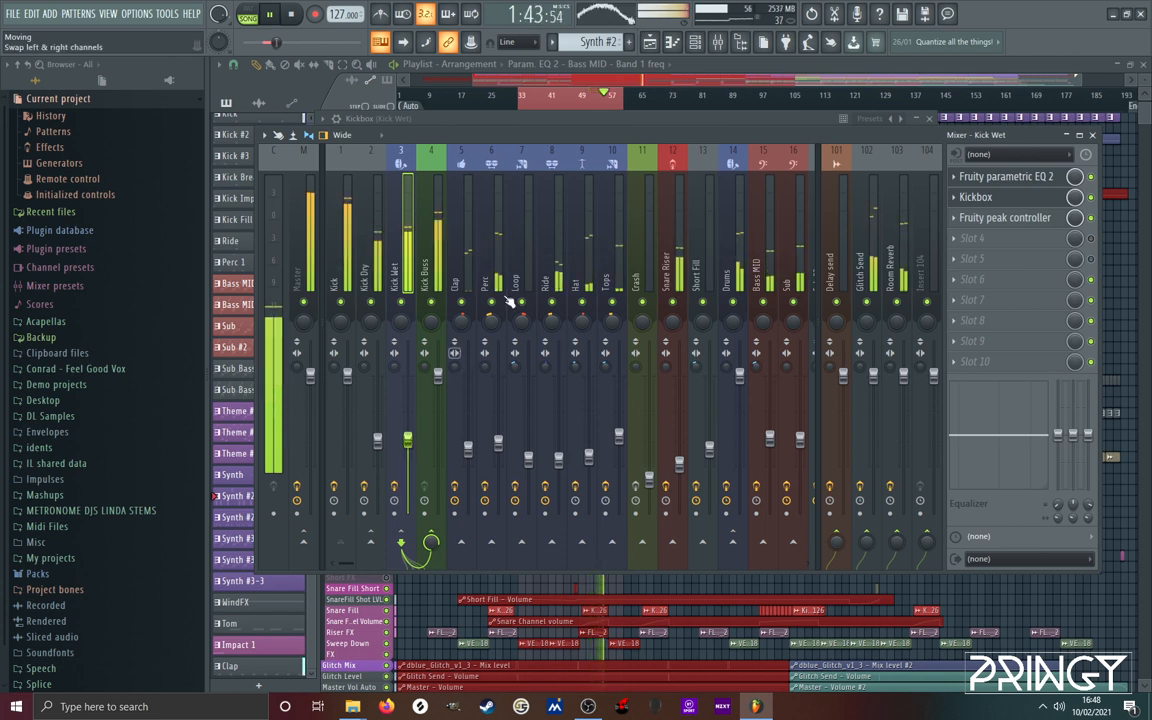
left_click(294, 16)
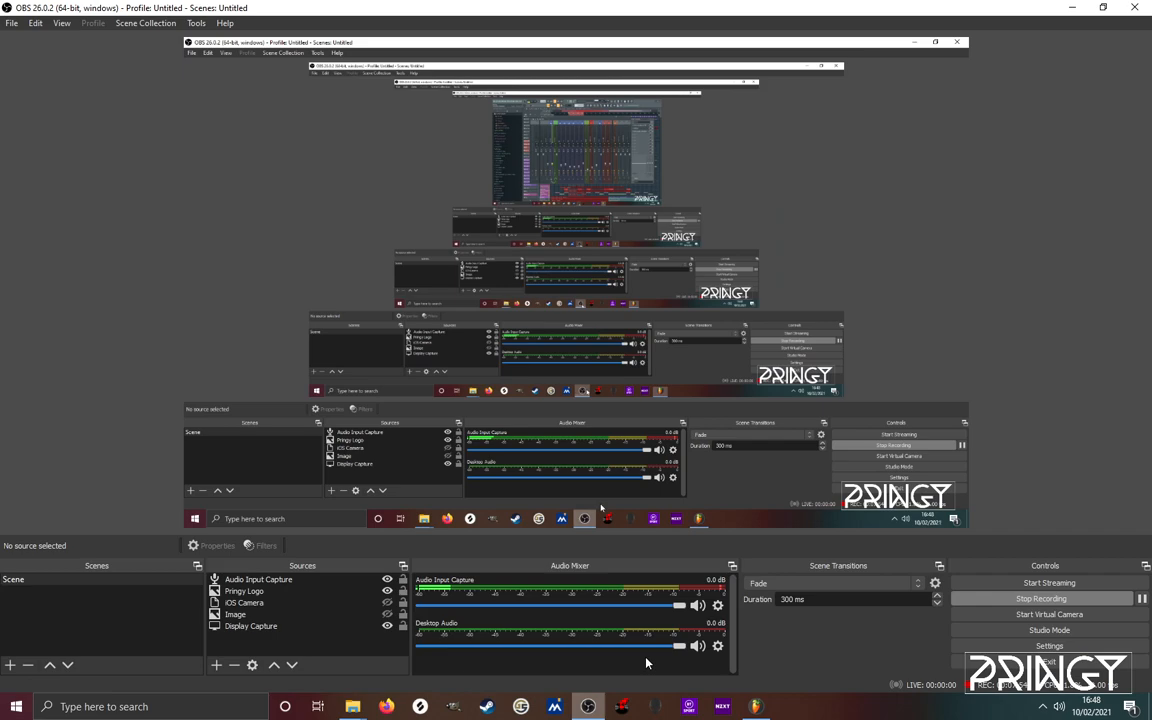
left_click(588, 706)
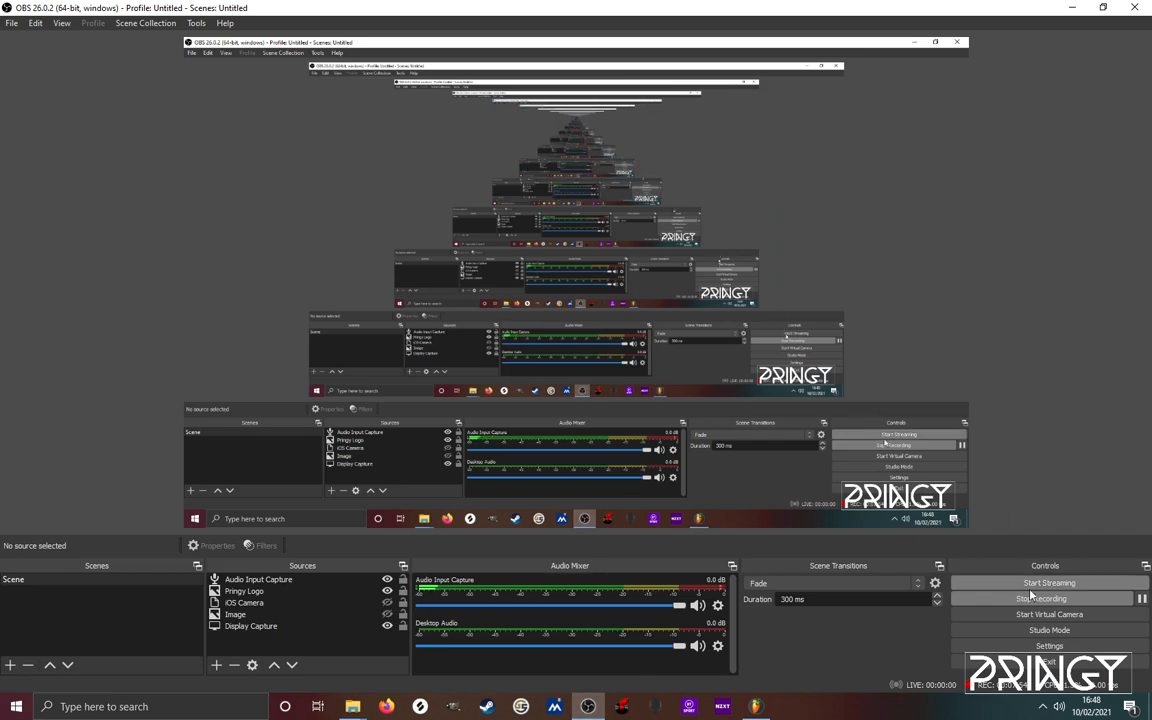